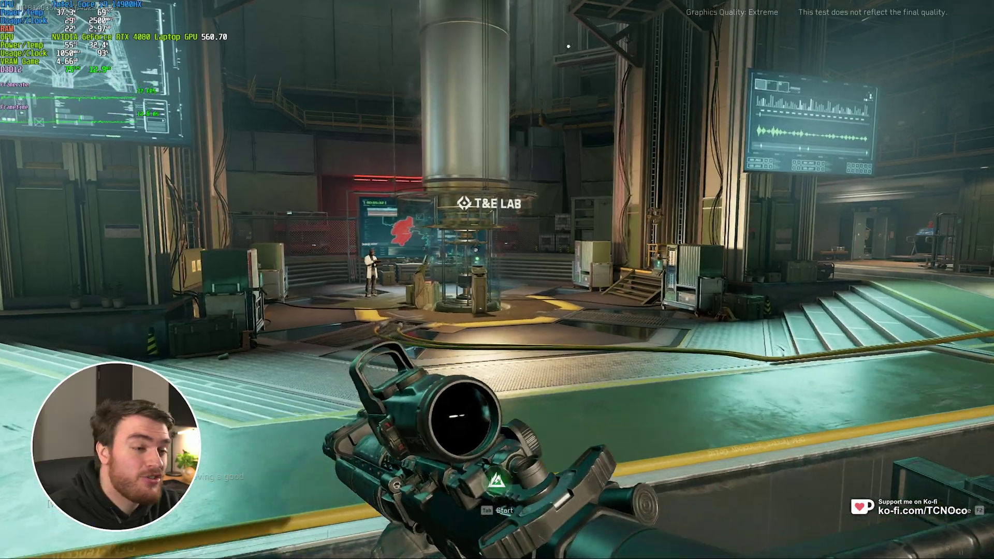
- Walk around the T&E Lab, and from the main lobby go to switch the game mode
key("d")
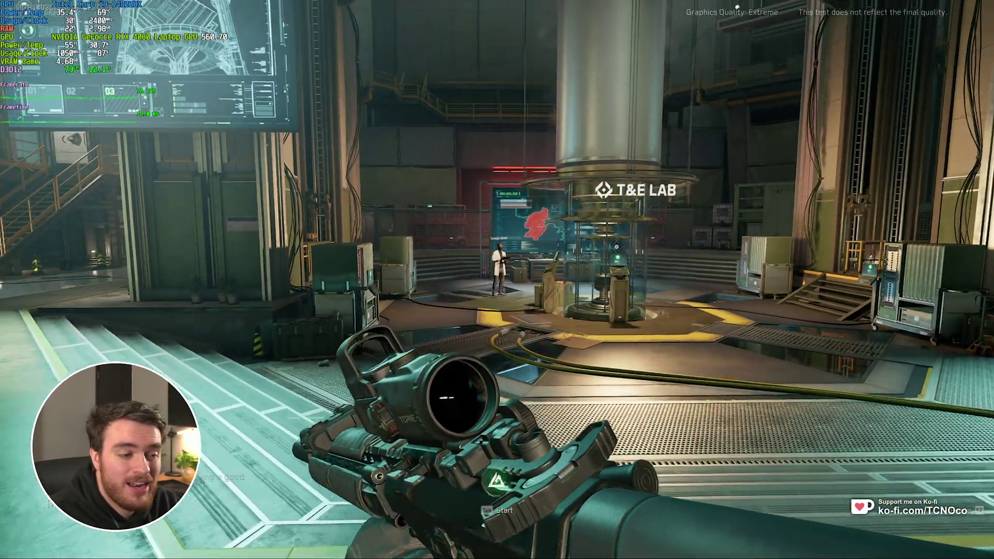
key("s")
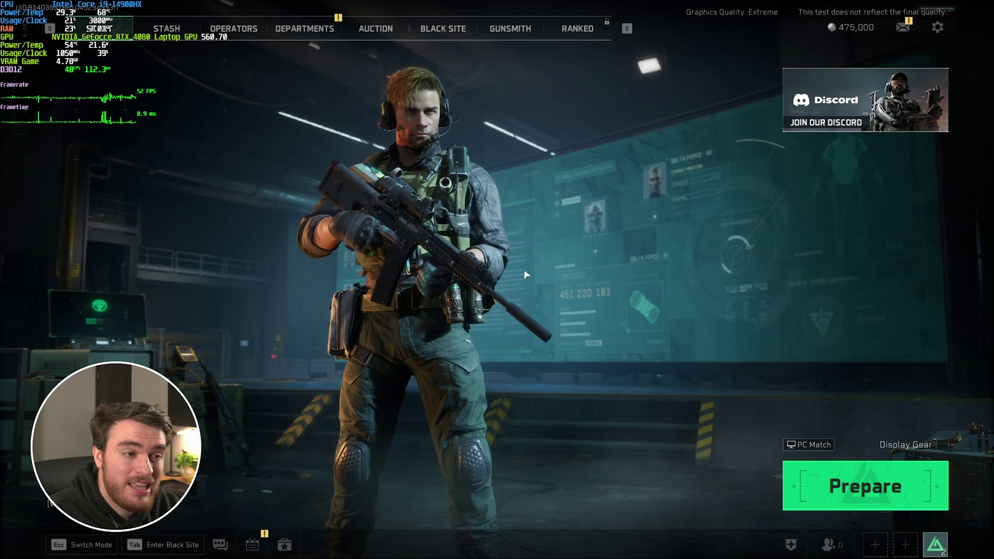
key("Escape")
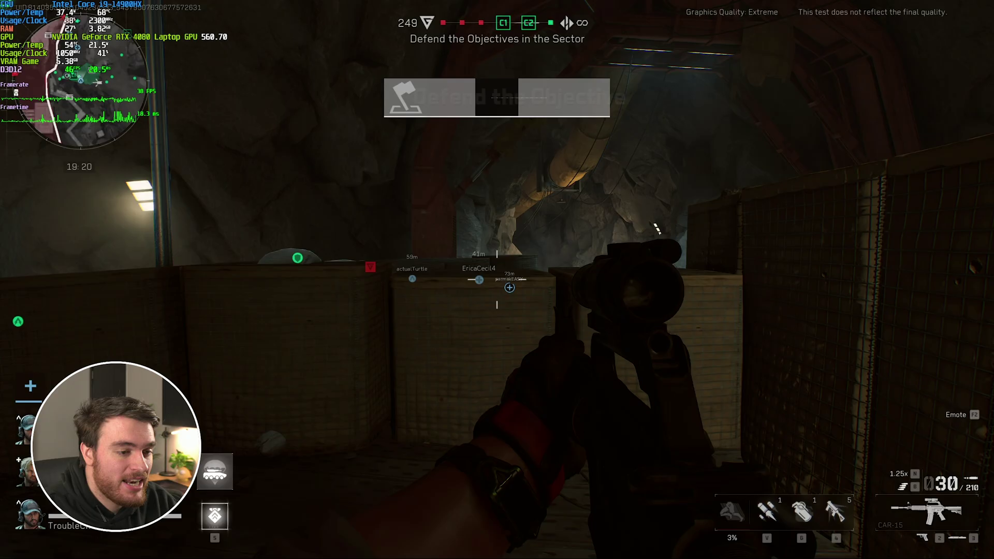
- Run from the barricades through the cave tunnel to the squadmates in the concrete bunker corridor
key("w")
key("space")
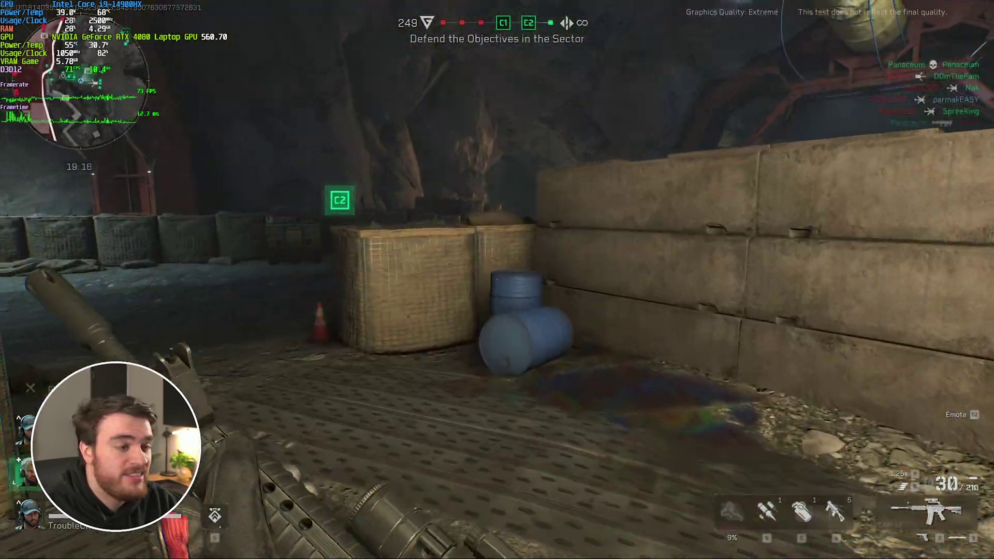
key("w")
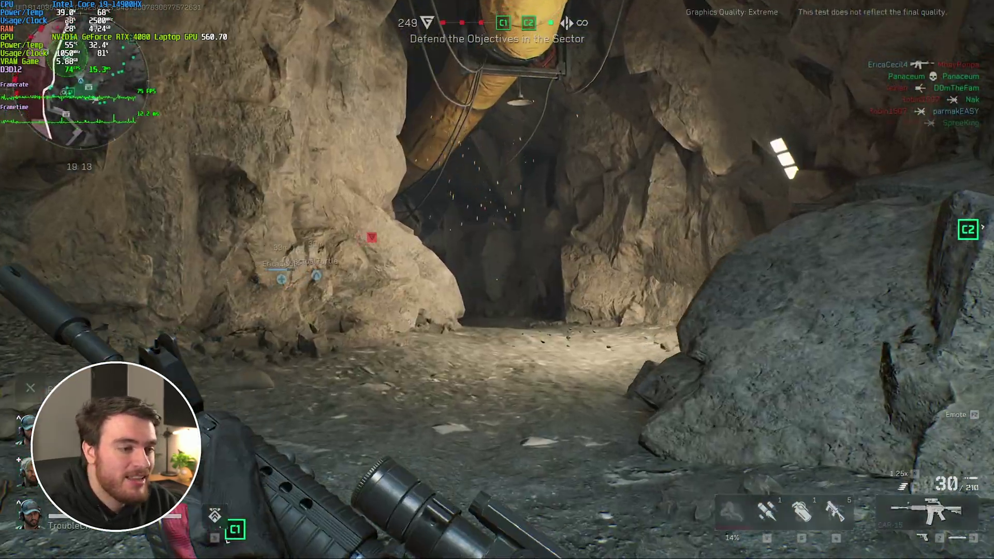
key("w")
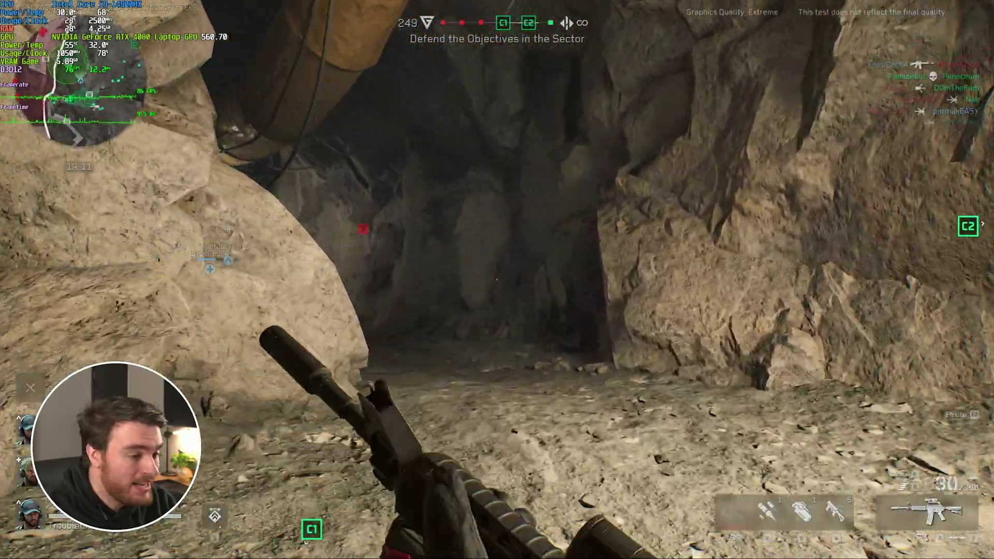
key("w")
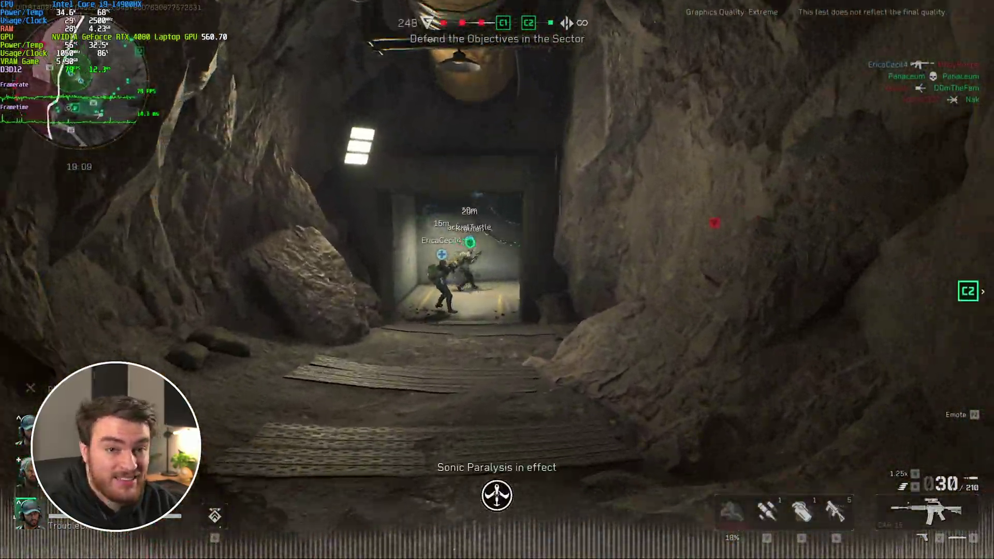
key("w")
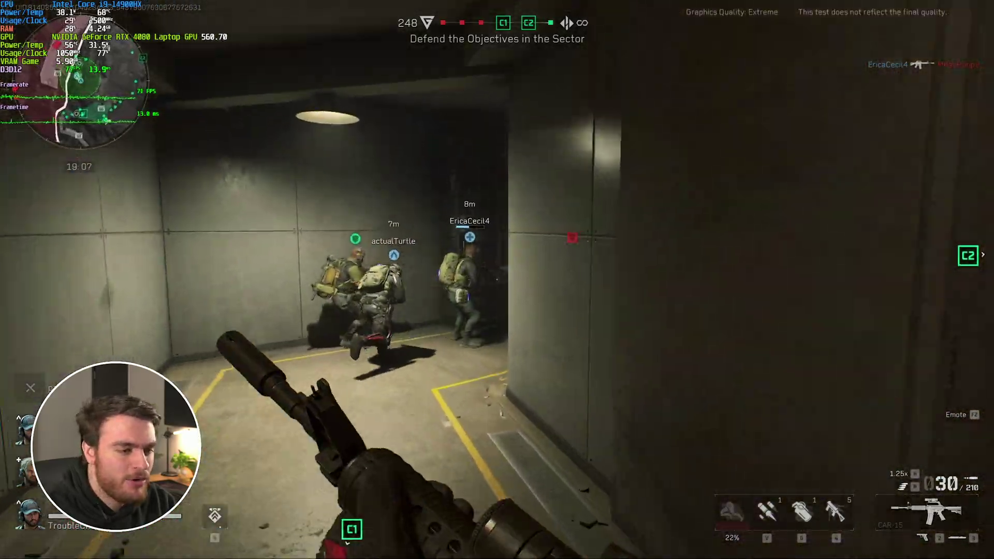
key("w")
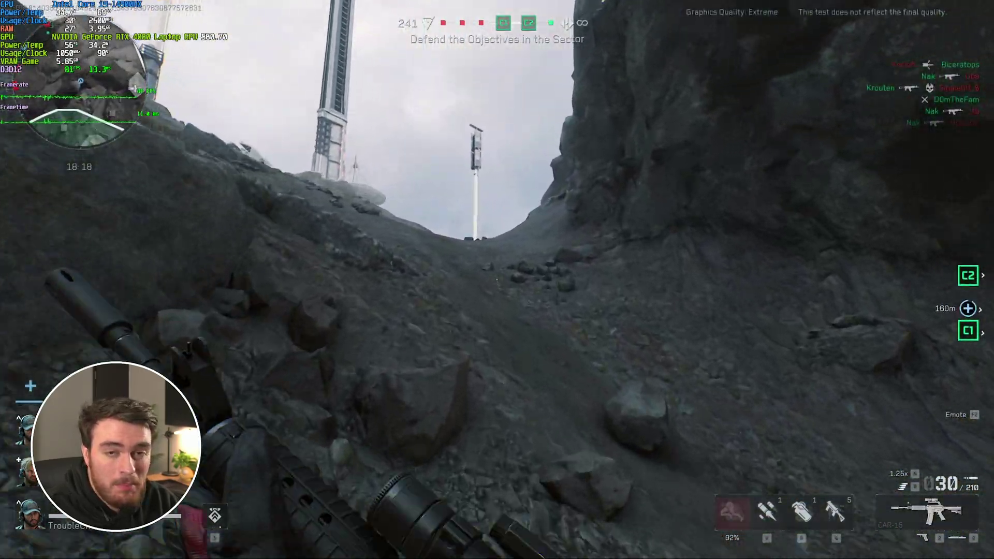
- Climb the rocky slope past the radar dishes and advance across the grassy ridge
key("w")
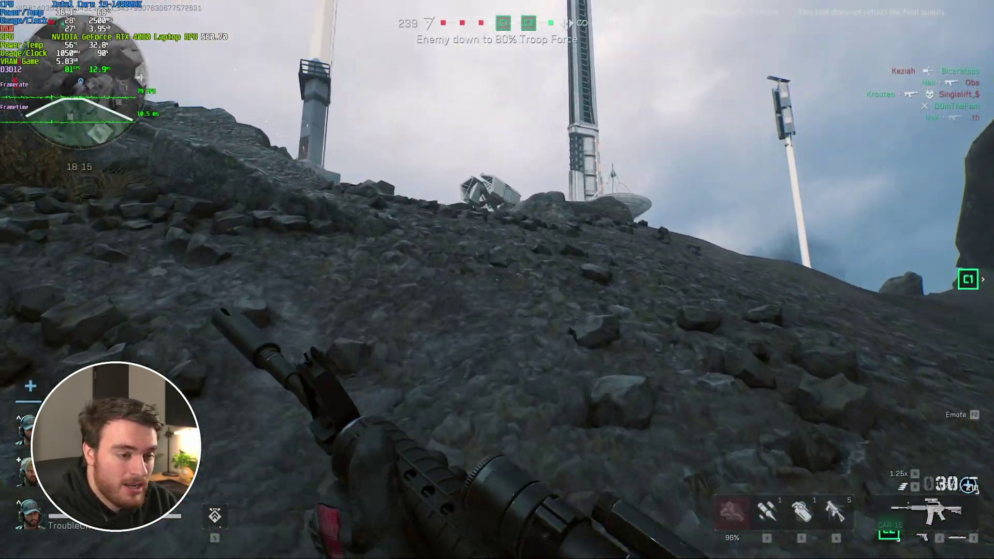
key("w")
key("w")
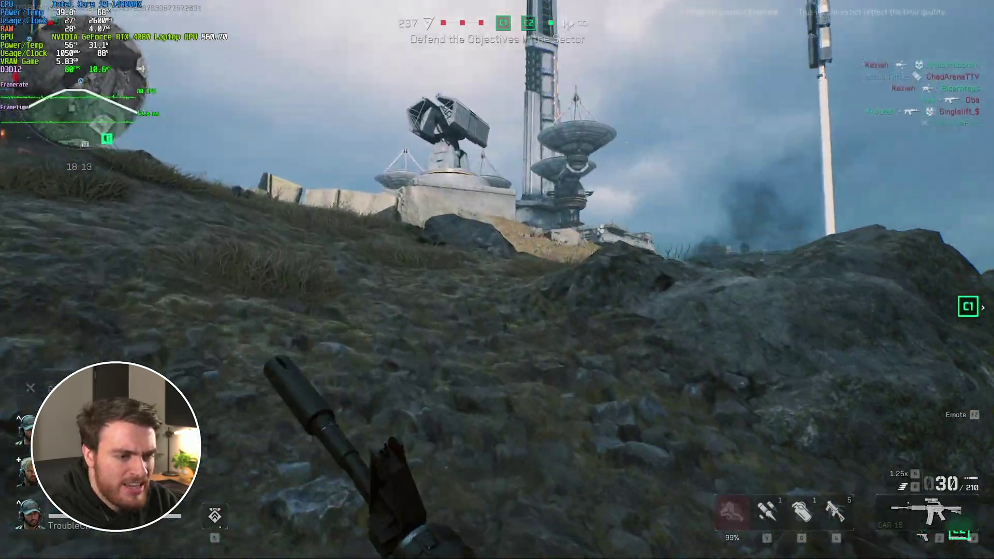
key("w")
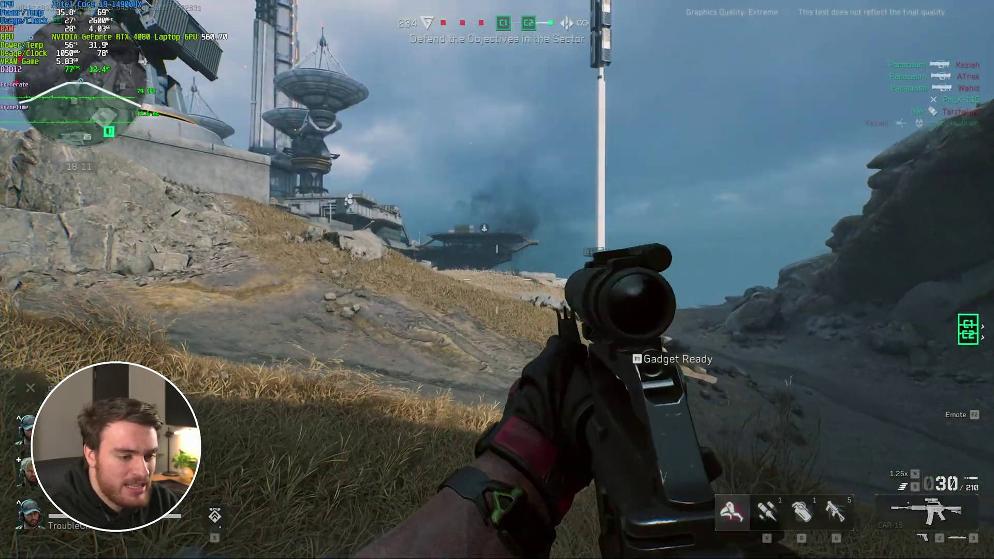
key("w")
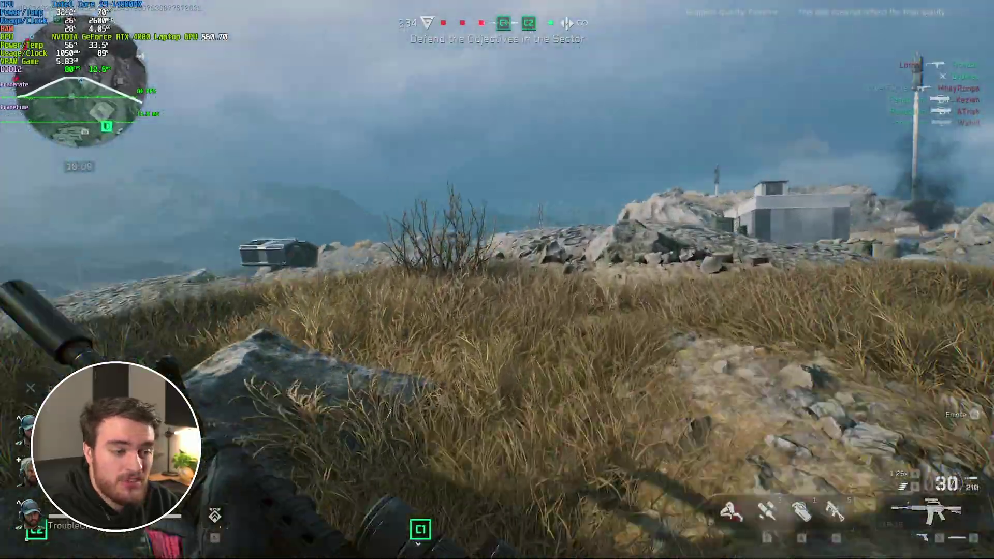
key("w")
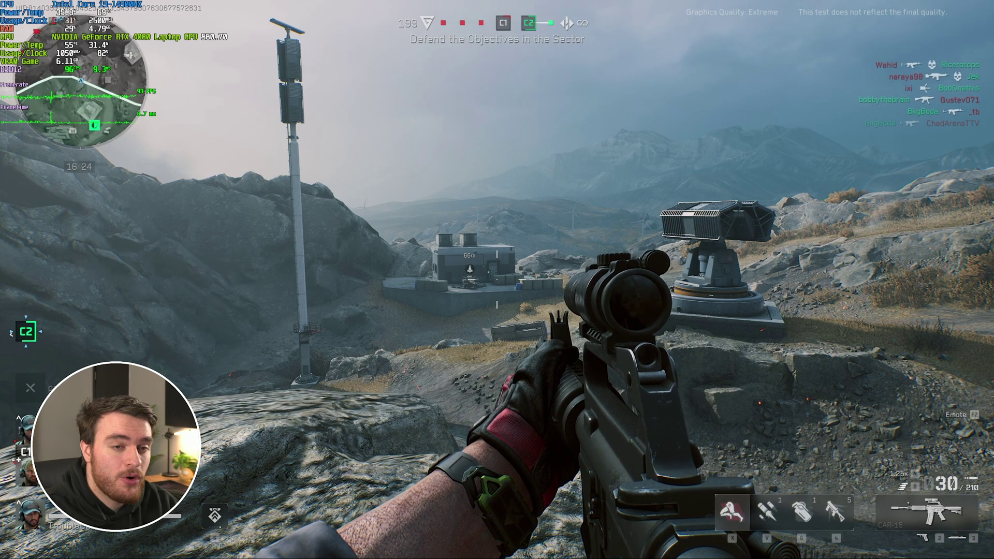
- Hide the hardware monitoring overlay, enable Show Performance Parameters in the screen settings, and return to the match
key("ctrl")
key("F10")
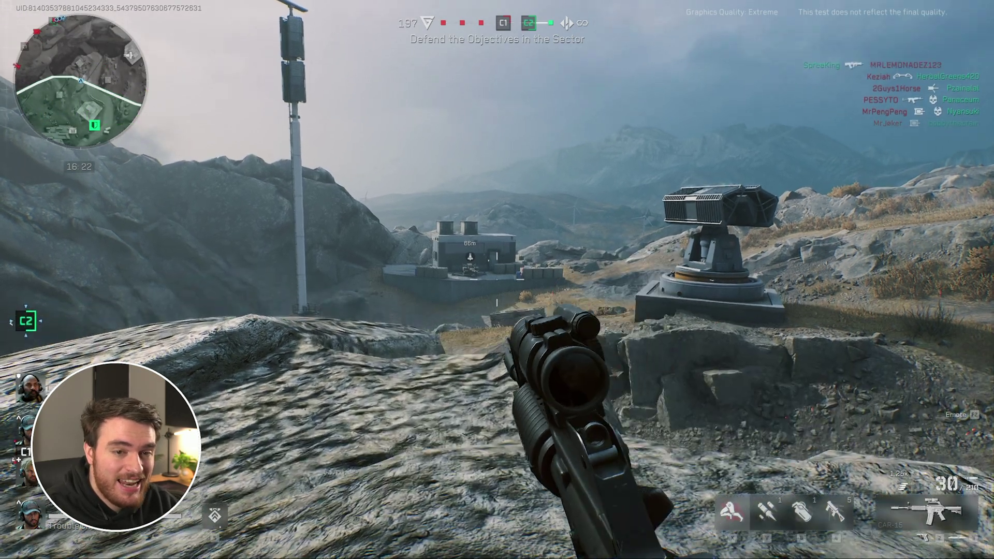
key("Escape")
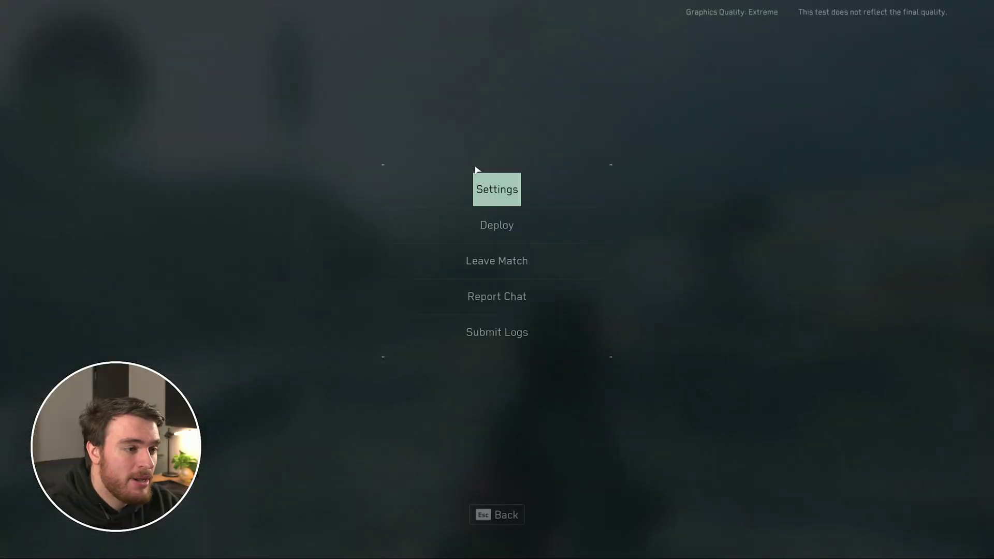
left_click(492, 189)
left_click(278, 37)
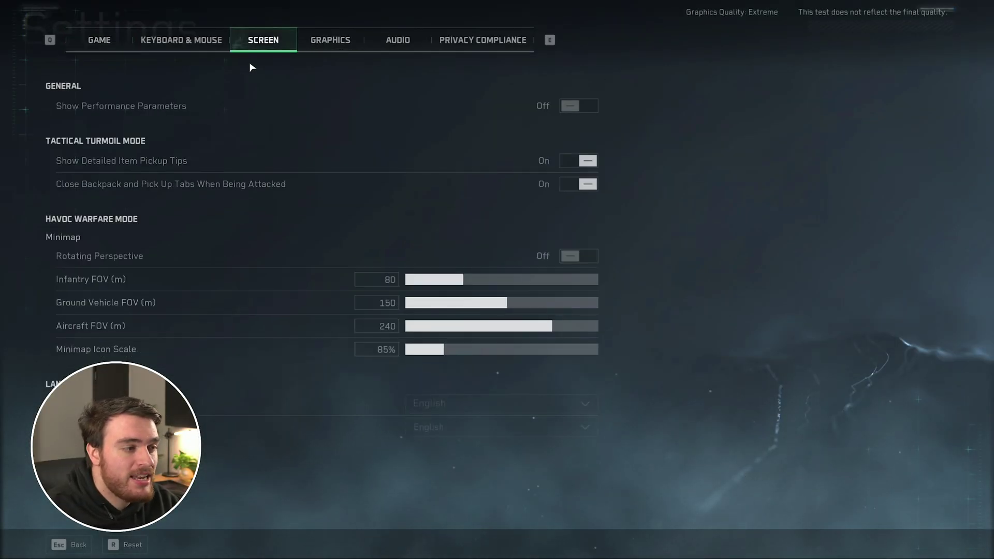
left_click(579, 106)
key("Escape")
key("Escape")
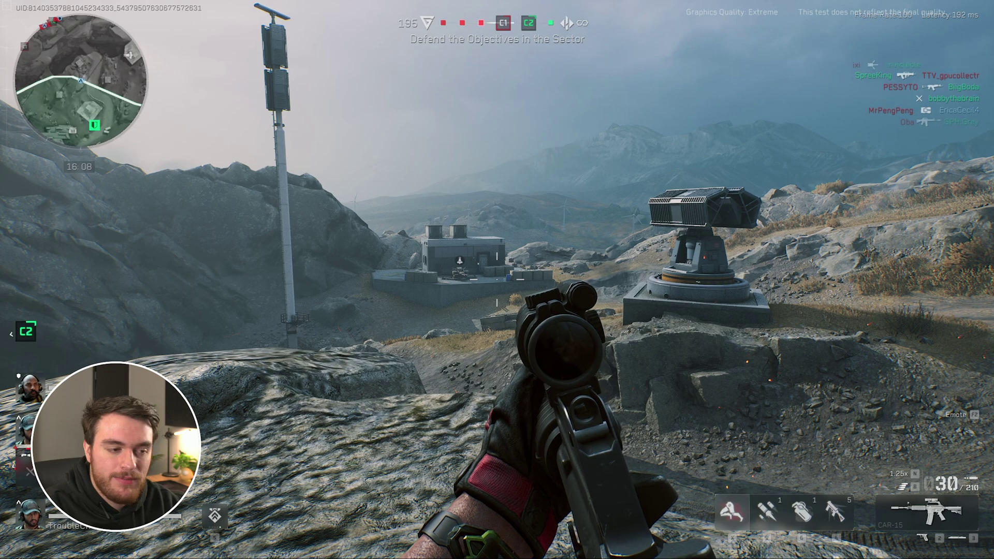
- Bring back the hardware monitoring overlay and set the Graphics Preset to Ultra in the graphics settings
key("F10")
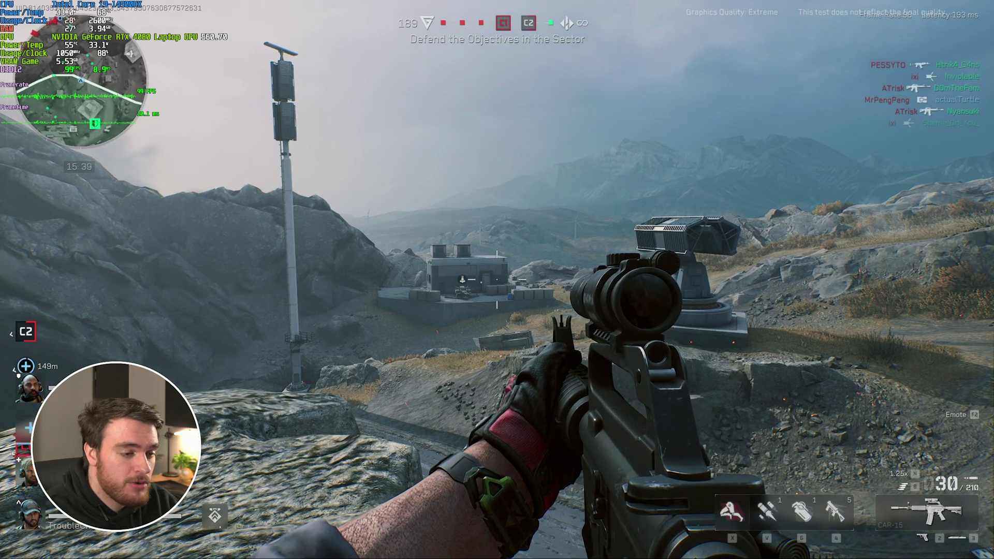
key("Escape")
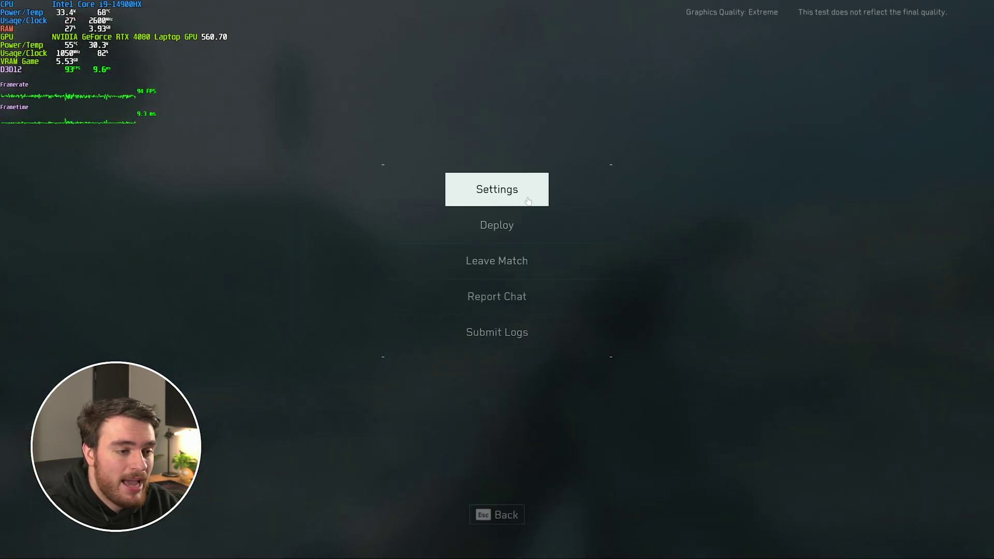
left_click(476, 182)
left_click(329, 43)
scroll(399, 197, "down", 8)
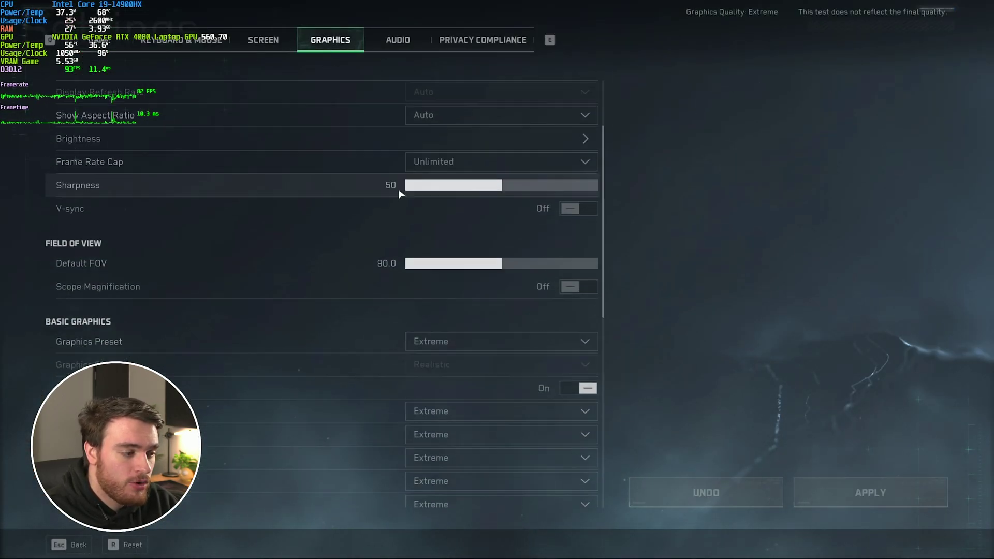
left_click(493, 218)
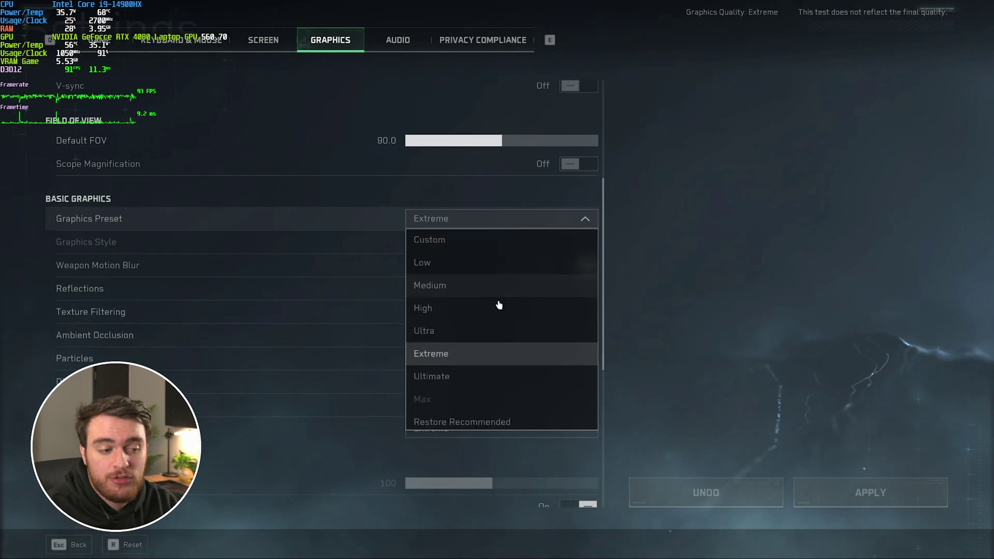
left_click(484, 336)
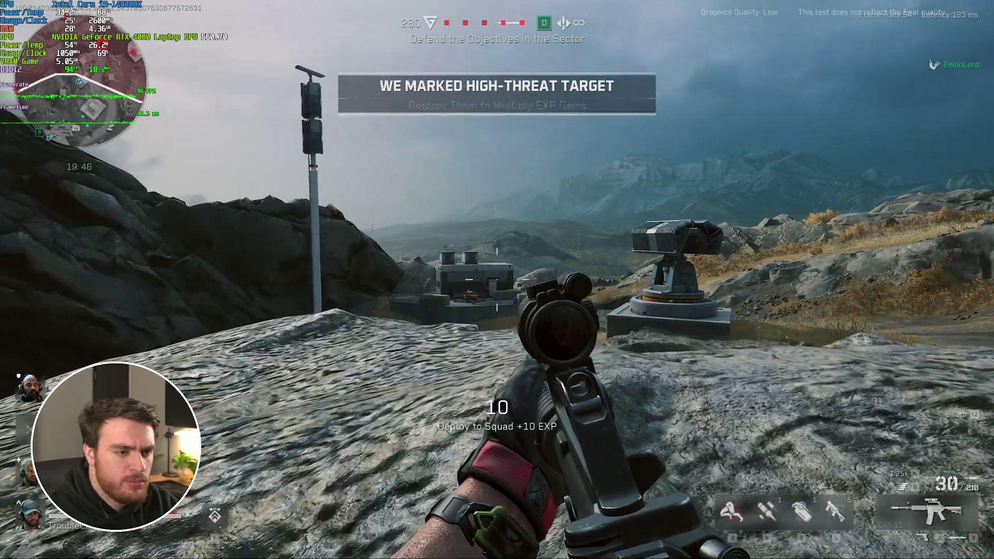
- Aim down the rifle's scope and fire at the outpost building beyond the rocks
right_click(497, 280)
left_click(497, 280)
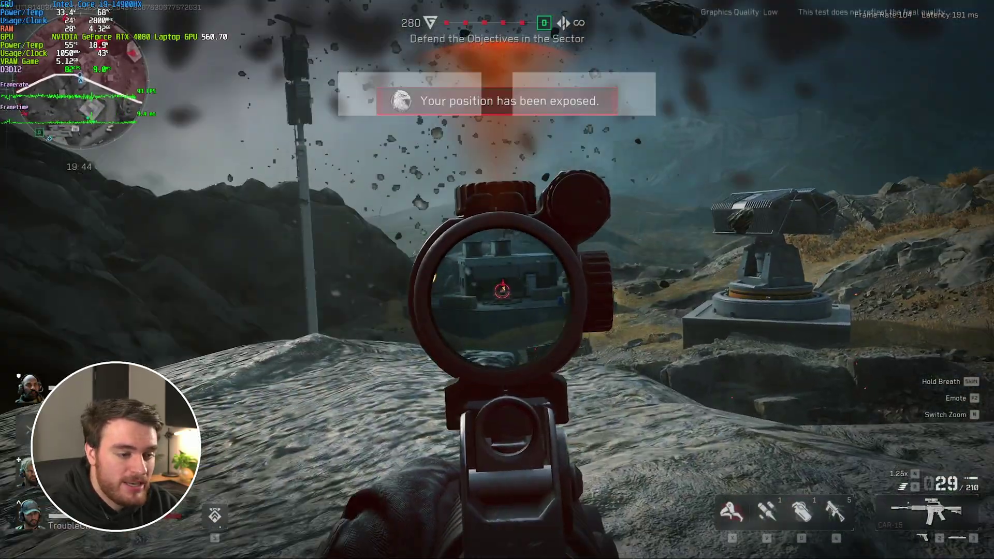
left_click(497, 279)
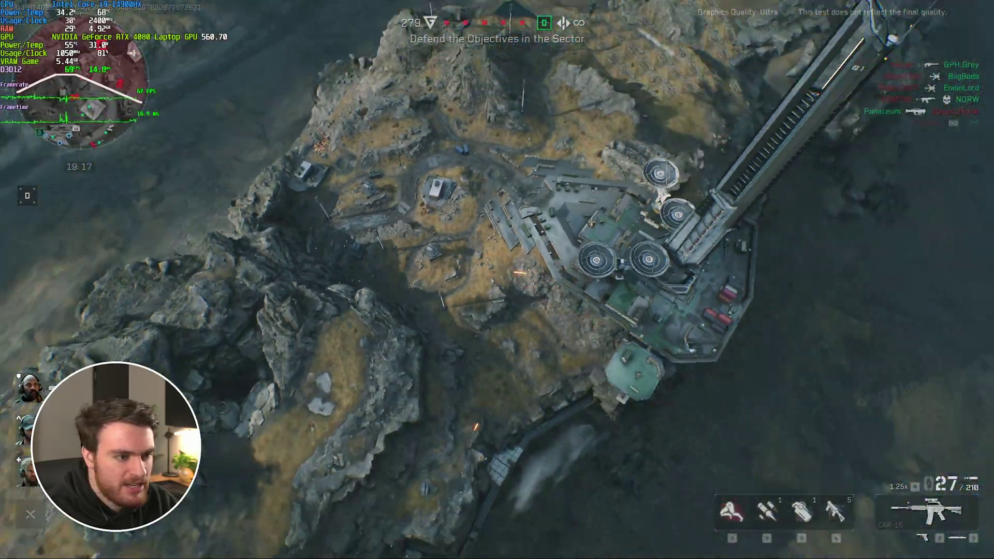
- In the graphics settings, hide the hardware monitoring overlay, set Display Mode to Full Screen, and apply it
key("Escape")
left_click(515, 191)
left_click(334, 45)
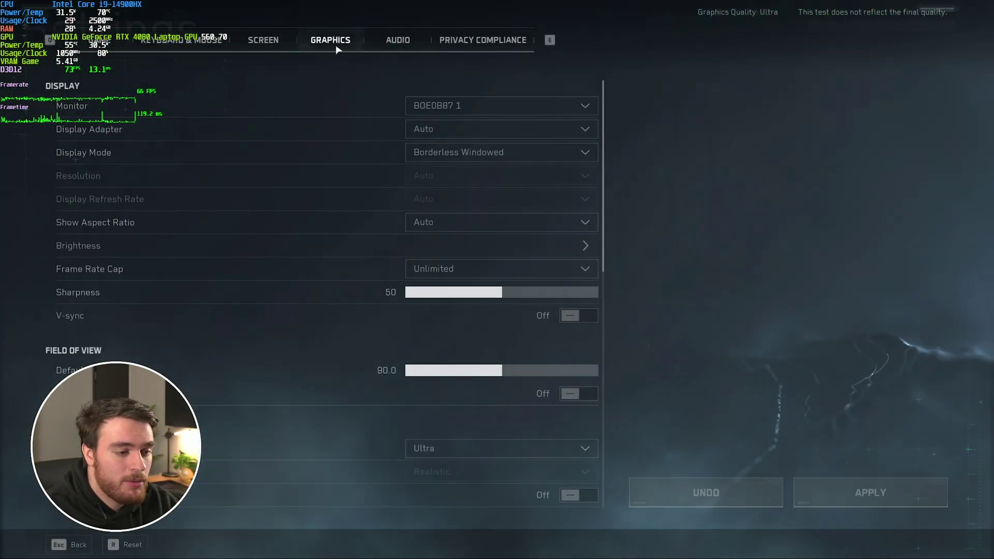
key("F10")
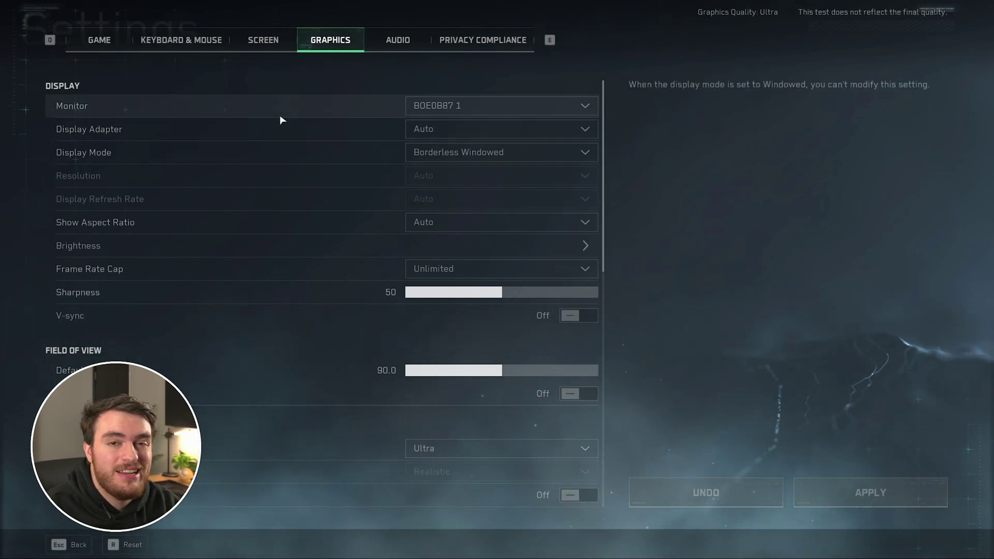
left_click(469, 160)
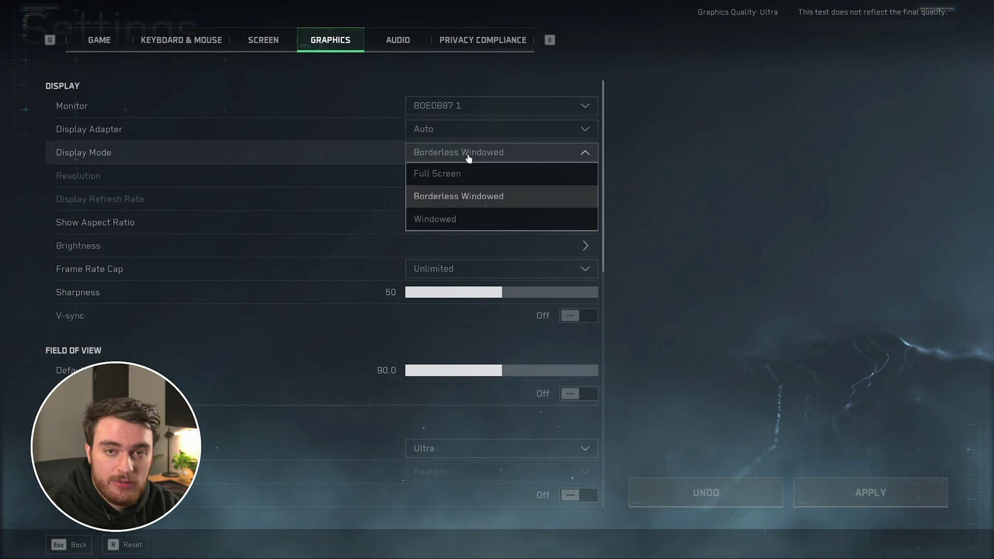
left_click(489, 178)
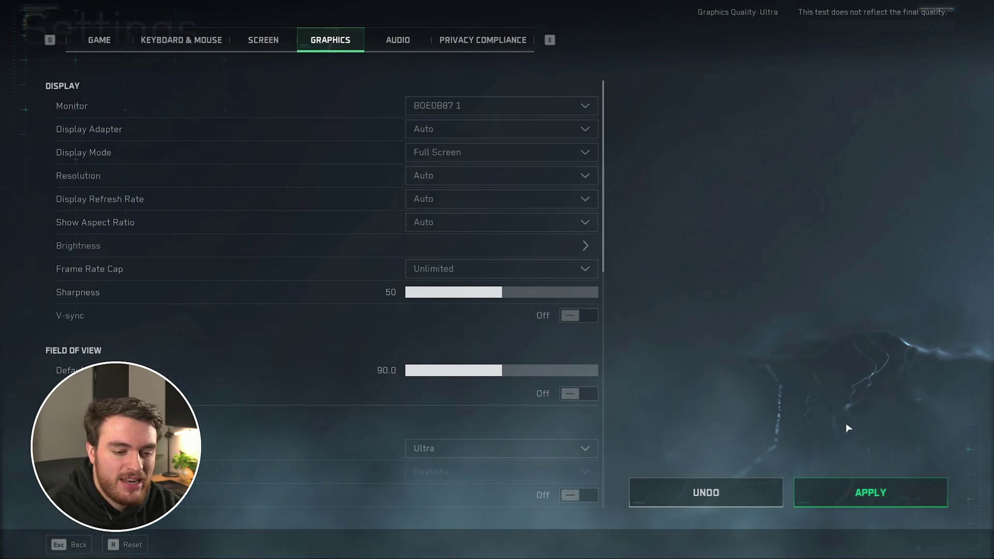
left_click(859, 487)
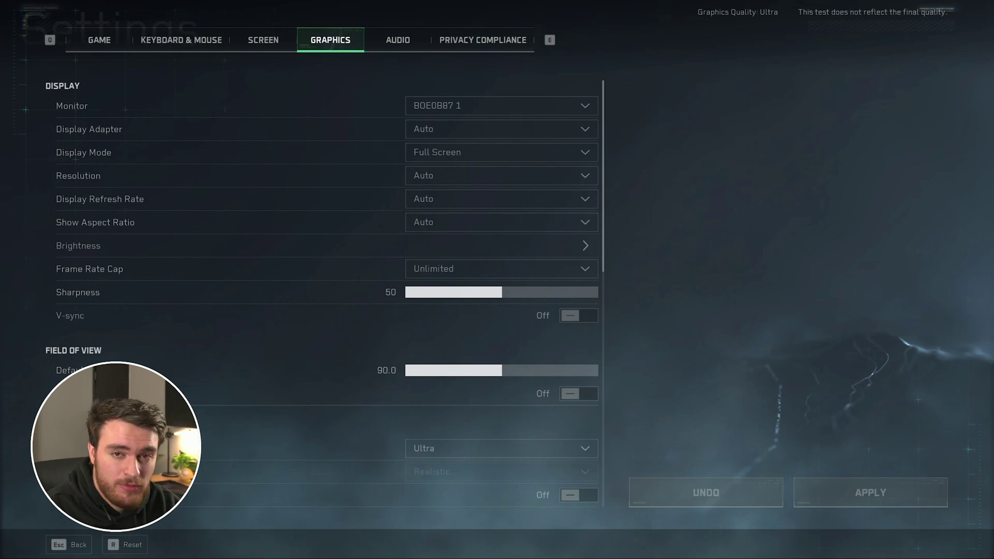
- Set the display resolution to 2560x1440 and apply the change
left_click(469, 158)
left_click(477, 217)
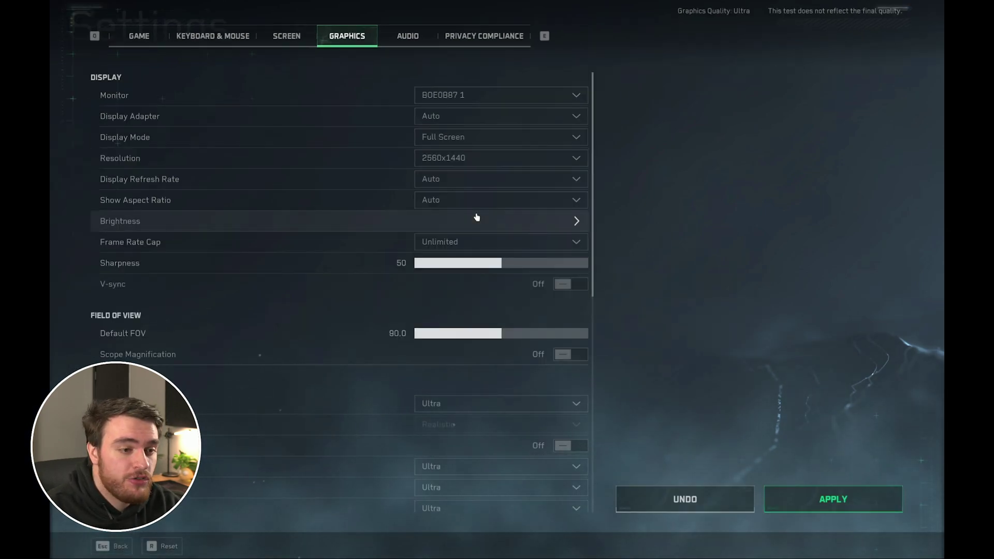
left_click(835, 489)
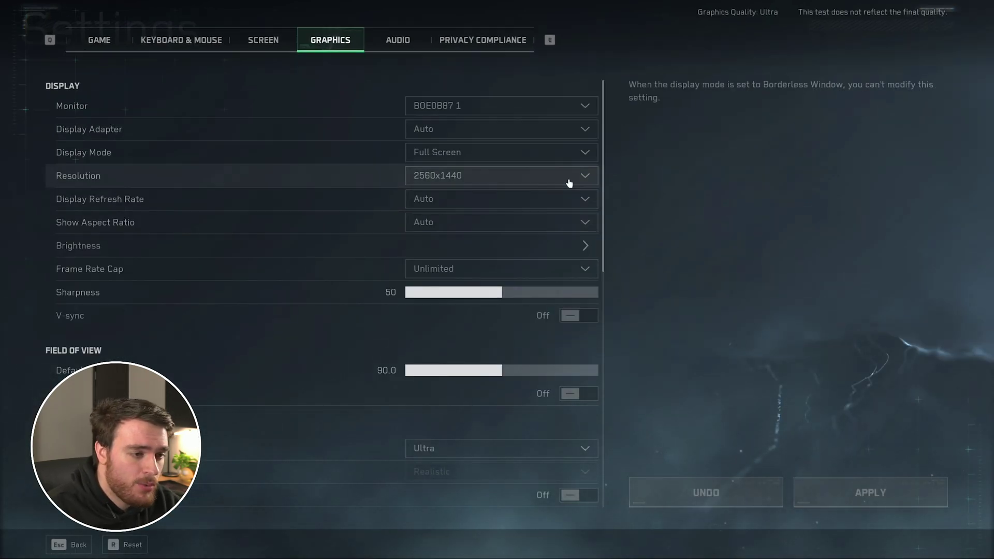
- Set the Display Refresh Rate to 240 and keep the Frame Rate Cap at Unlimited
left_click(549, 207)
left_click(522, 244)
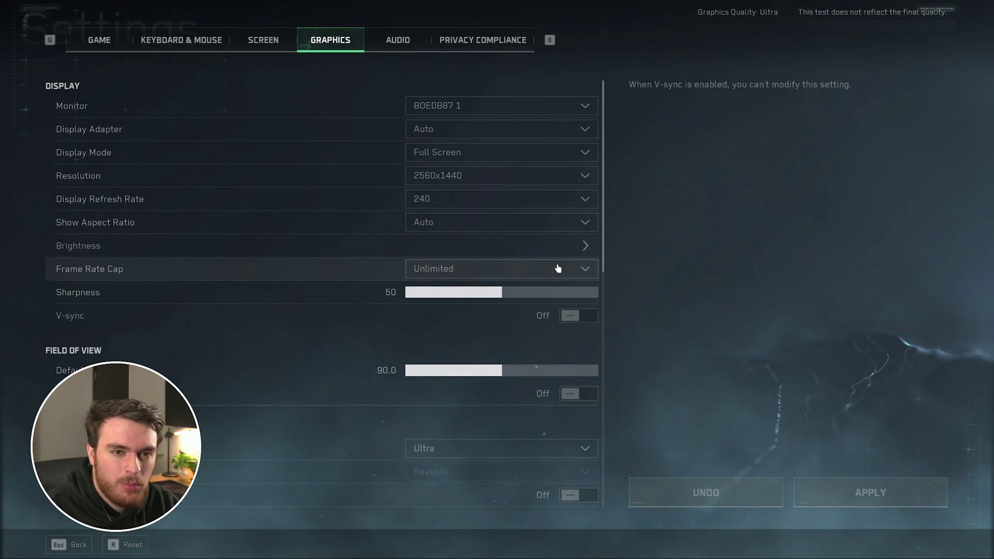
left_click(562, 274)
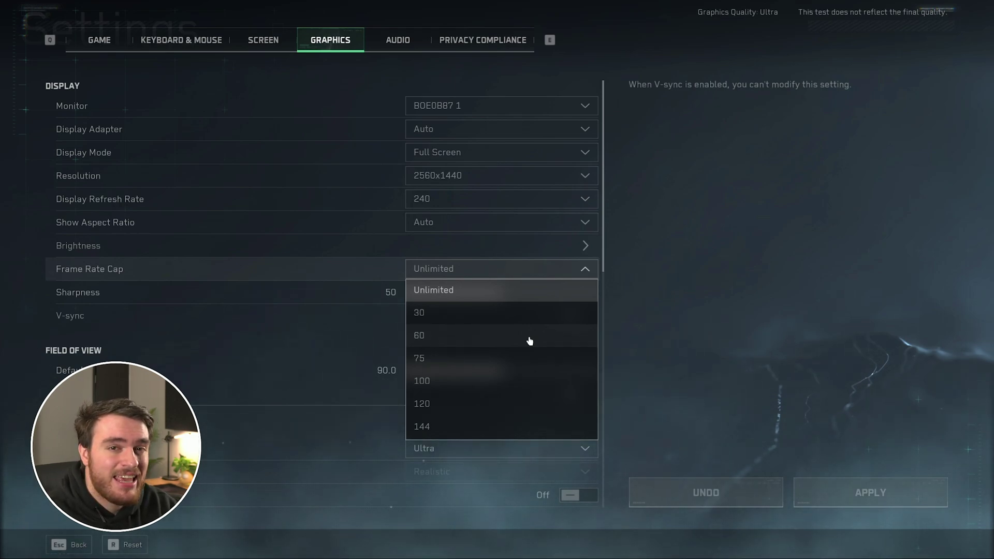
left_click(500, 271)
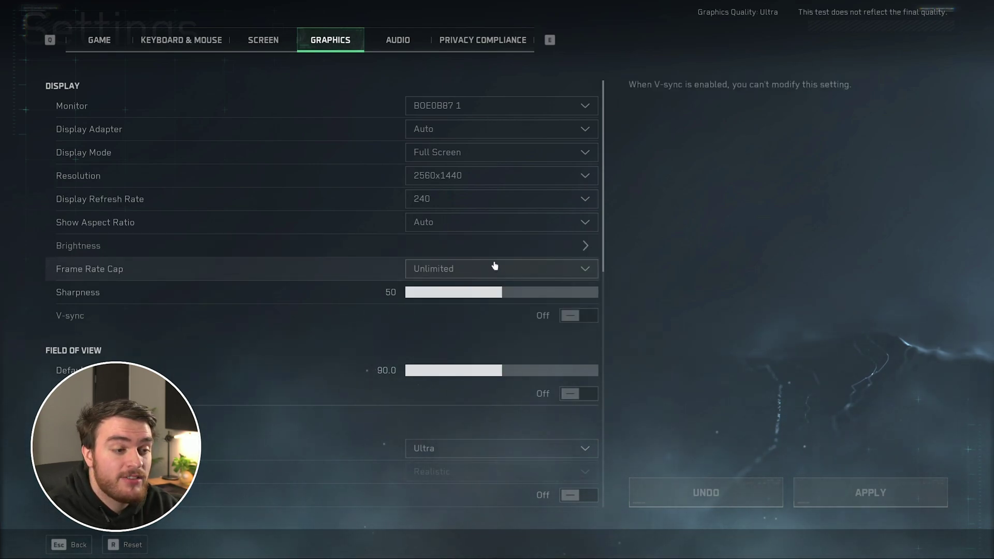
- Review the available Frame Rate Cap values, leave it at Unlimited, and return to the match
left_click(495, 267)
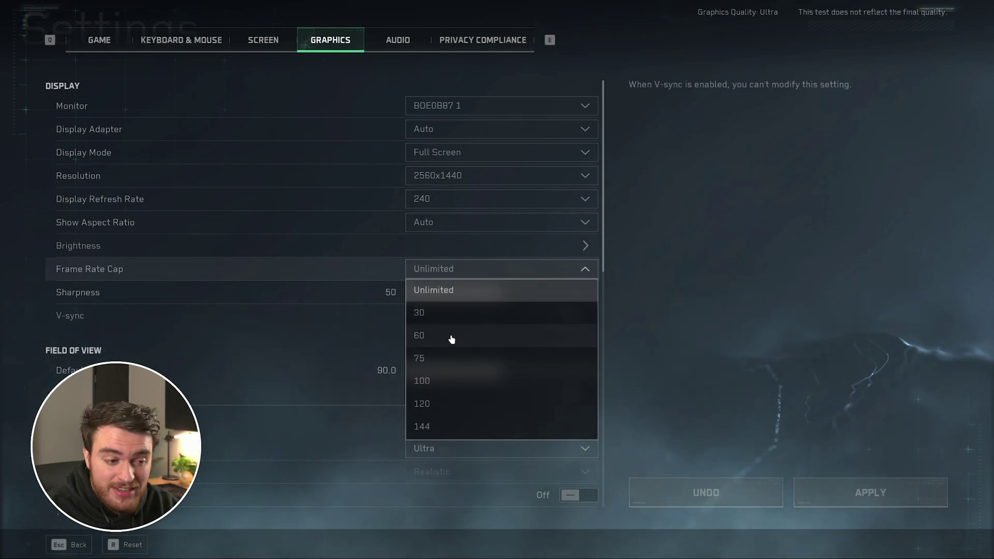
left_click(486, 271)
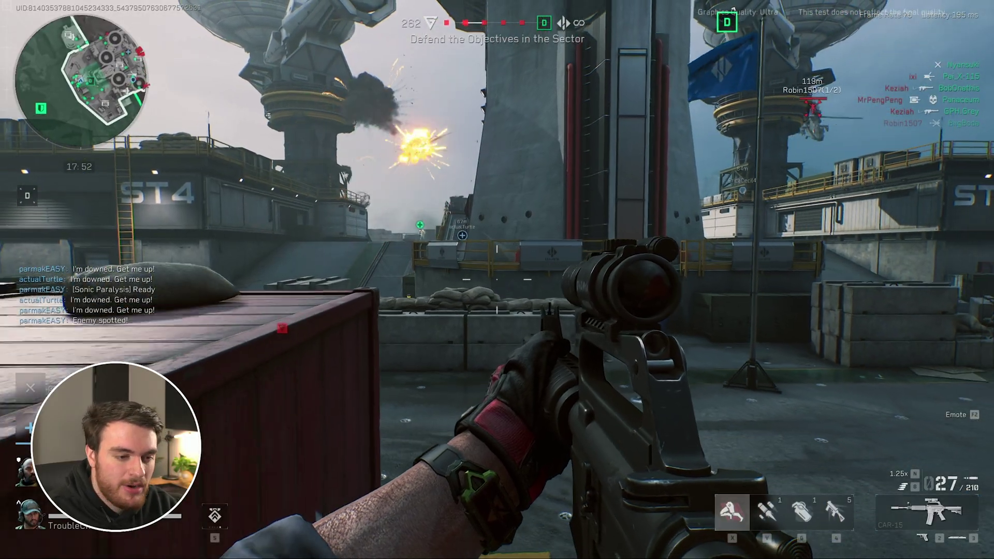
key("w")
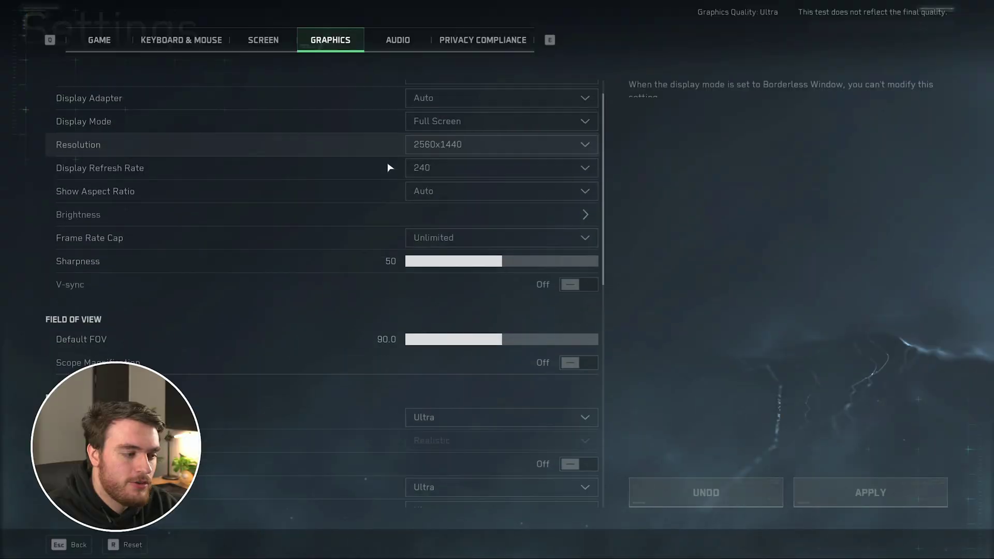
- Set the Default FOV to 120 and try out the wider view in the match
scroll(373, 193, "down", 5)
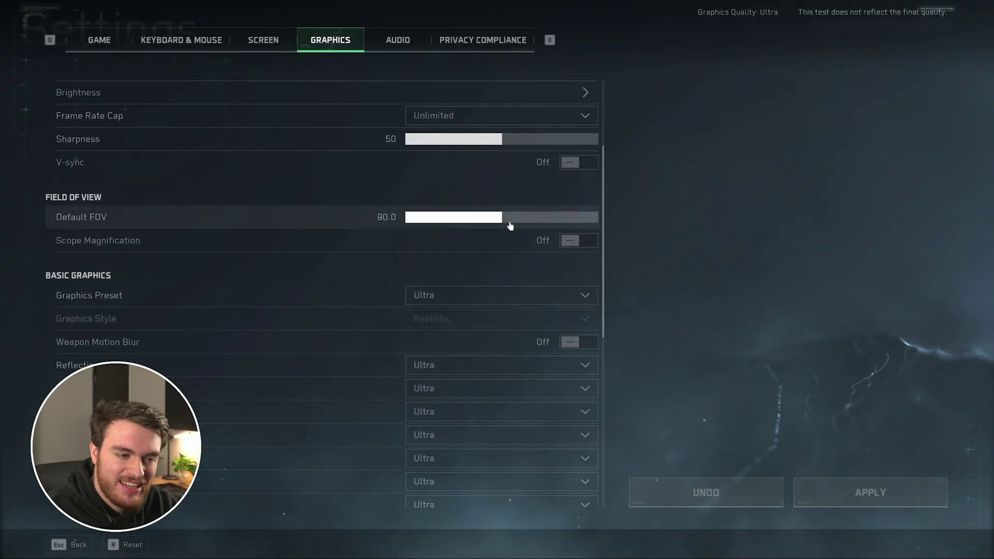
left_click_drag(510, 226, 691, 275)
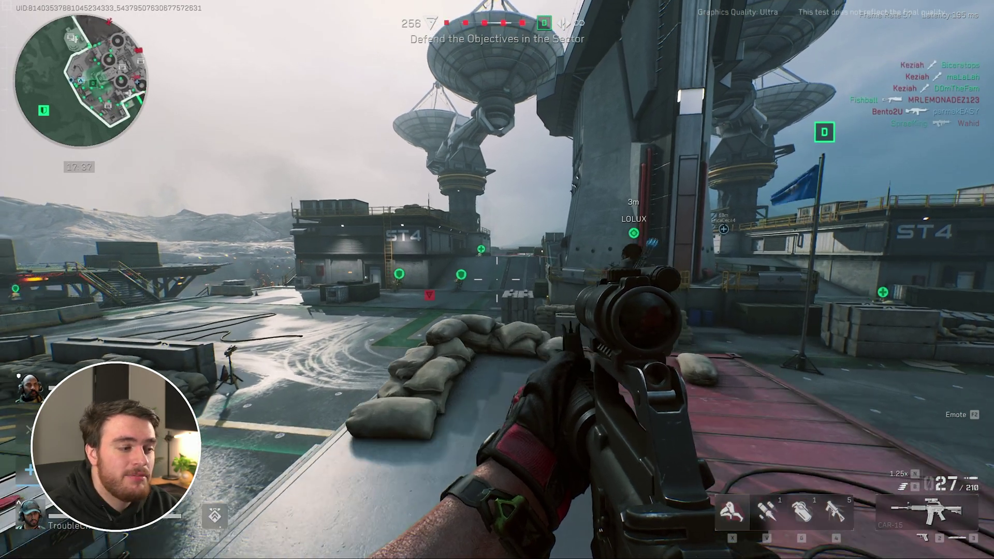
key("w")
key("s")
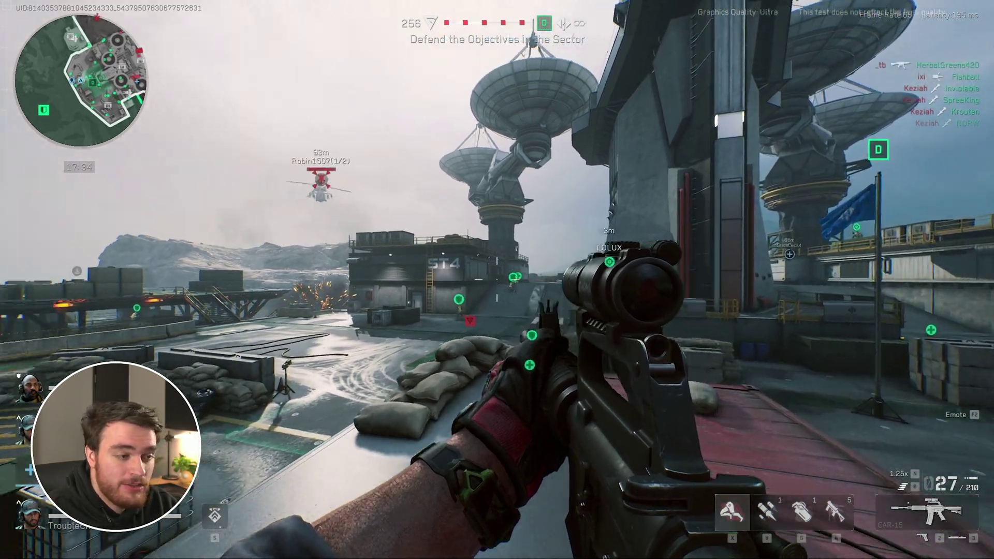
right_click(497, 280)
left_click(497, 280)
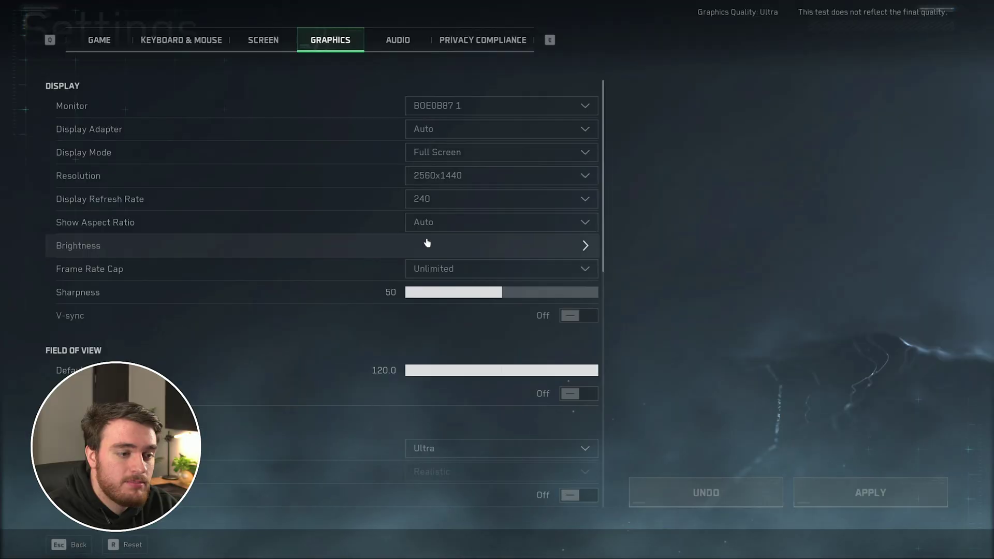
- Review the basic and advanced graphics settings, including the available upscaling methods and the quality modes for Nvidia DLSS
scroll(422, 244, "down", 5)
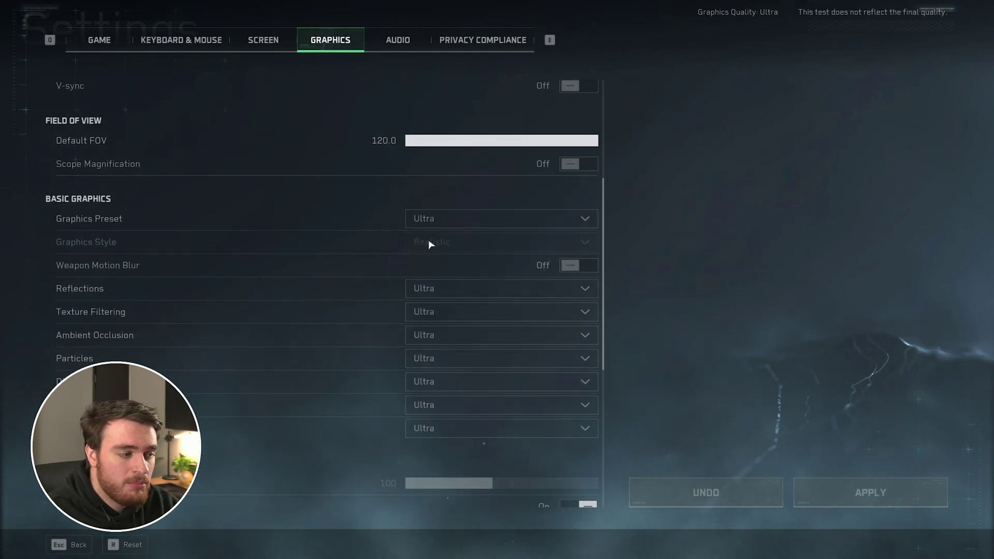
scroll(428, 243, "down", 5)
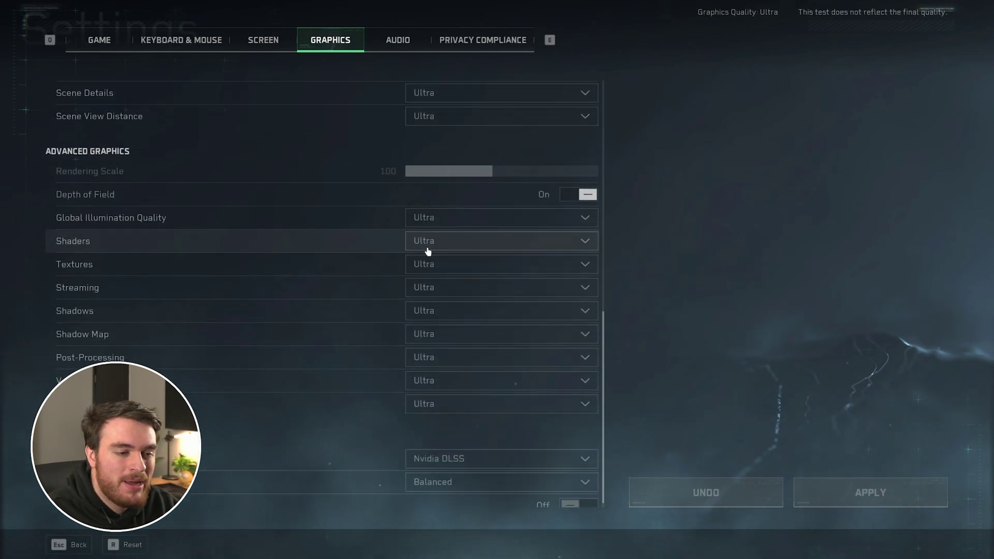
scroll(429, 259, "down", 1)
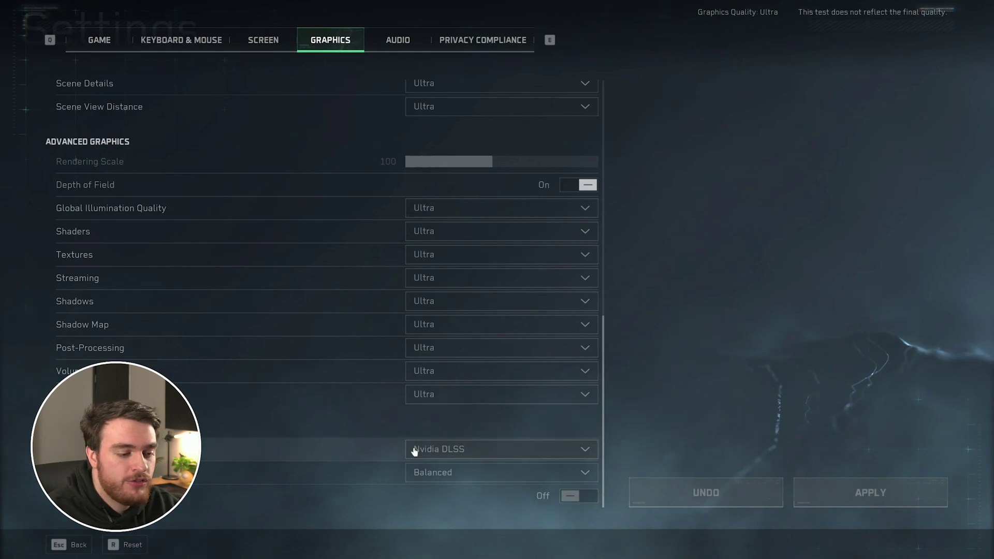
left_click(470, 472)
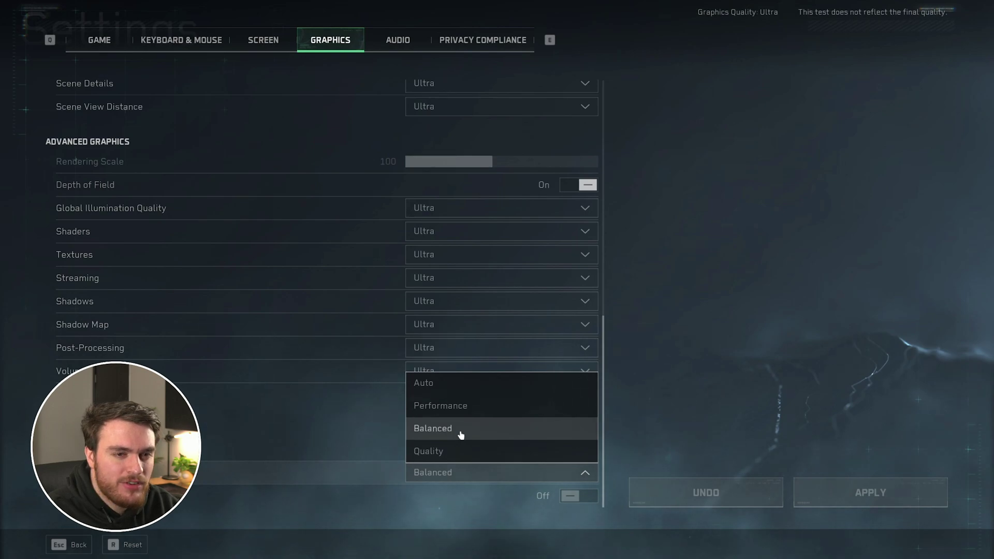
left_click(366, 411)
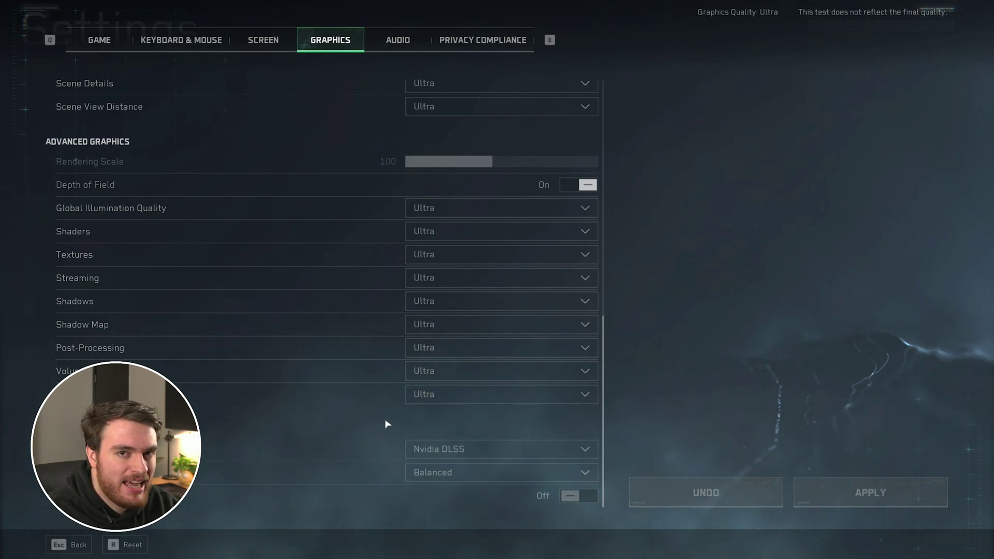
left_click(464, 454)
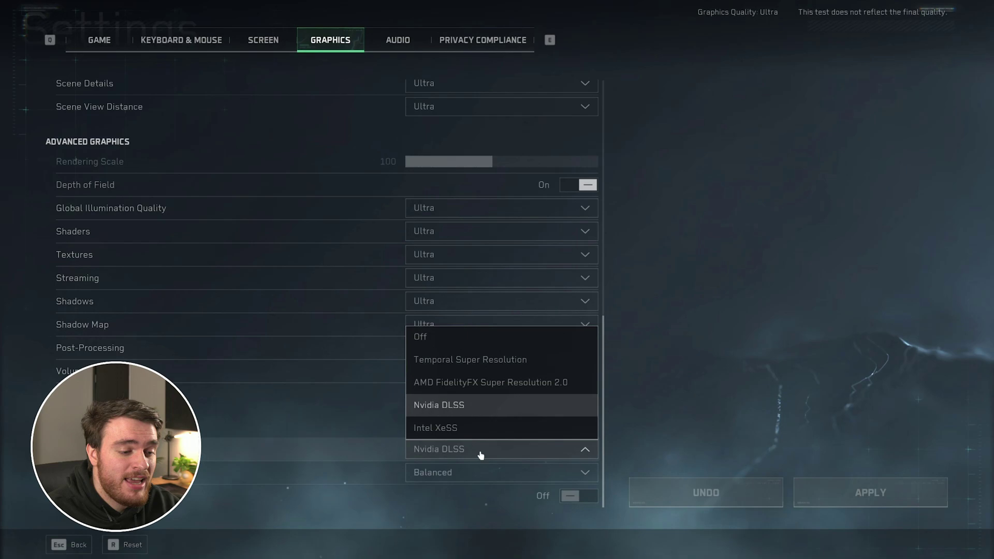
left_click(482, 472)
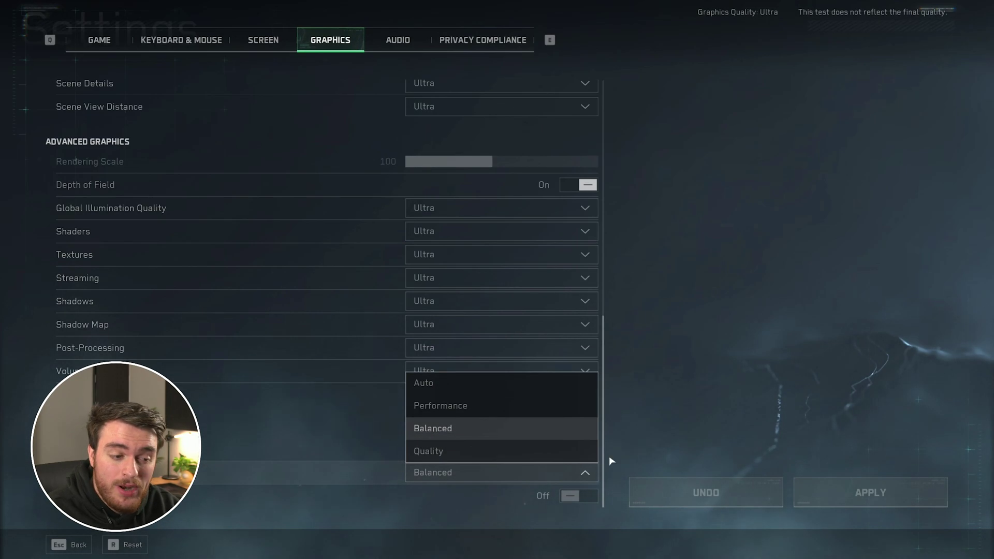
left_click(732, 411)
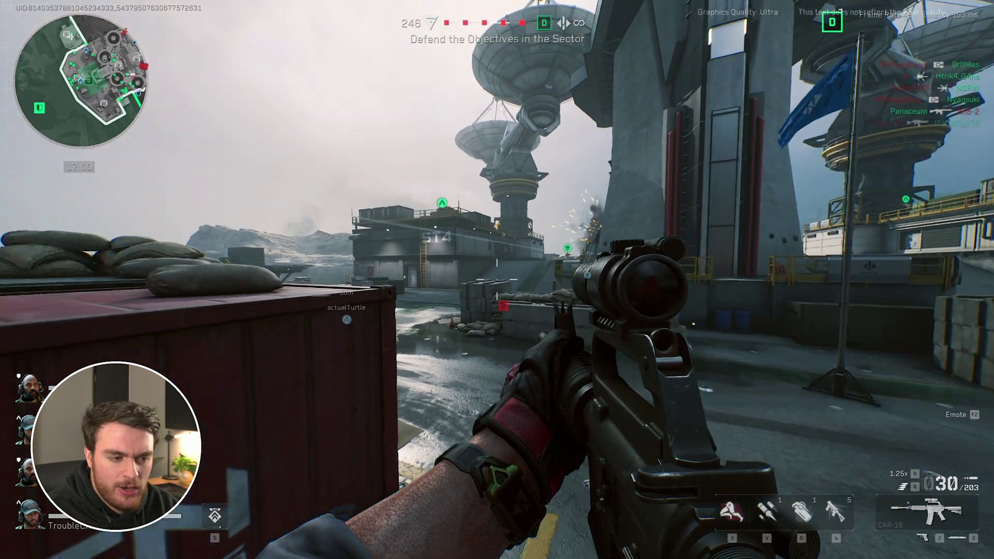
- Move around the helipad and its containers to examine the frame rate and visuals during the match
key("space")
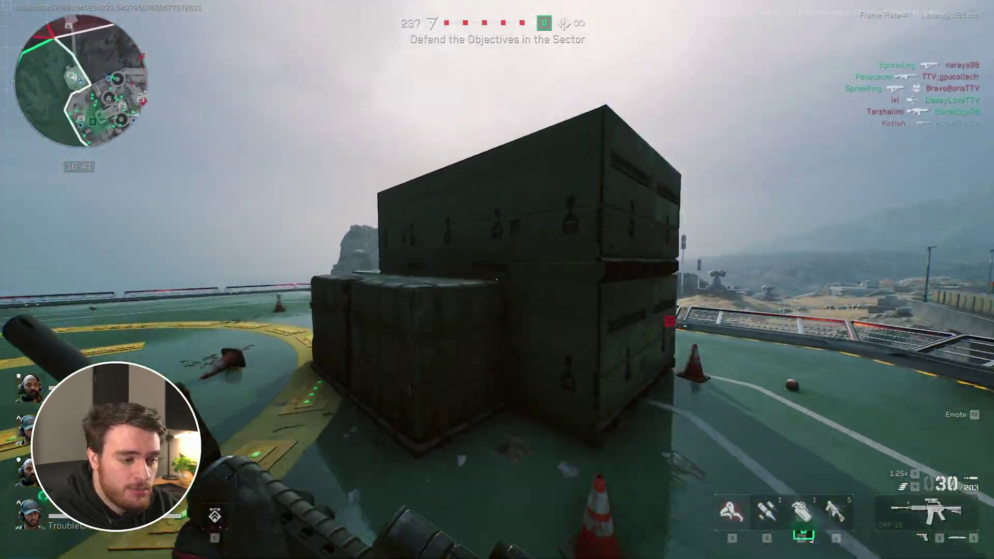
key("w")
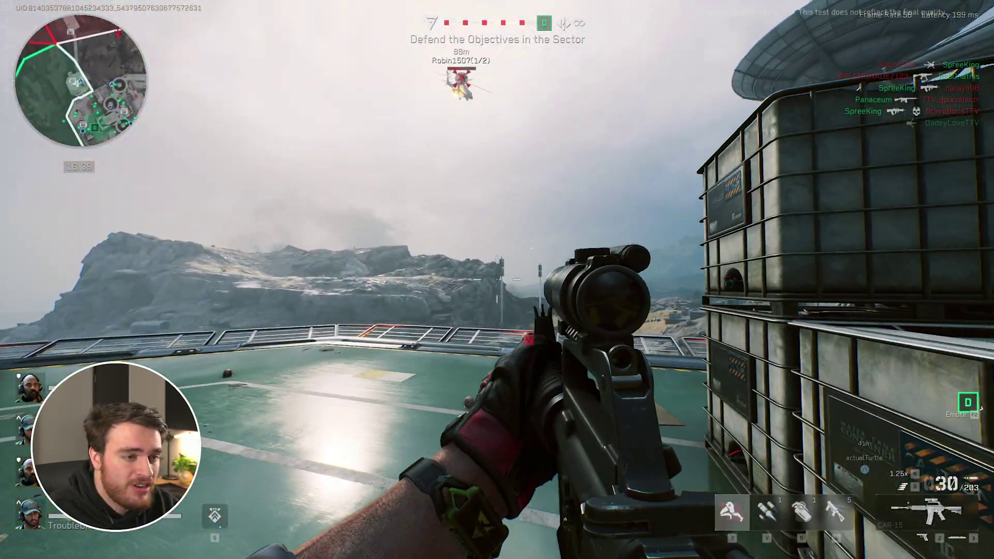
key("w")
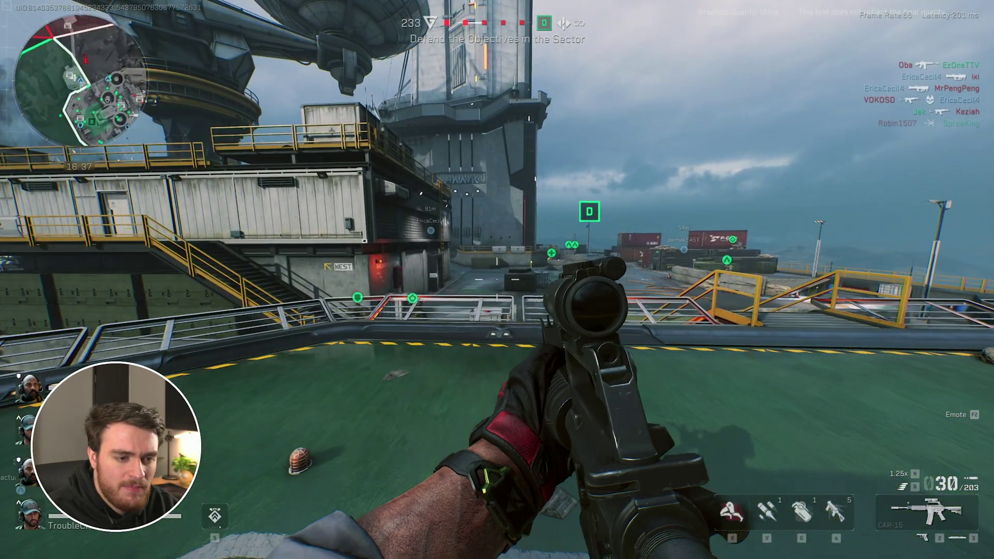
key("d")
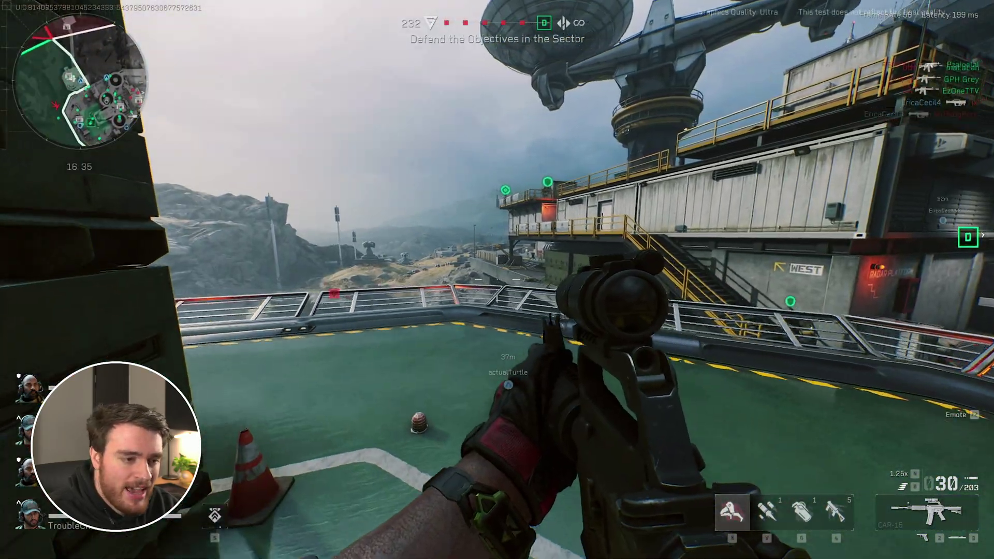
key("w")
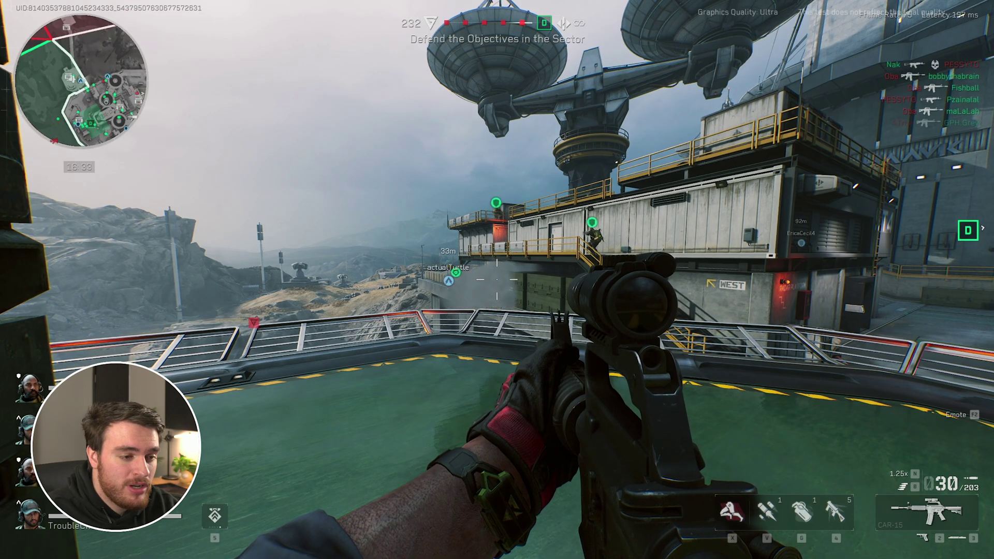
key("w")
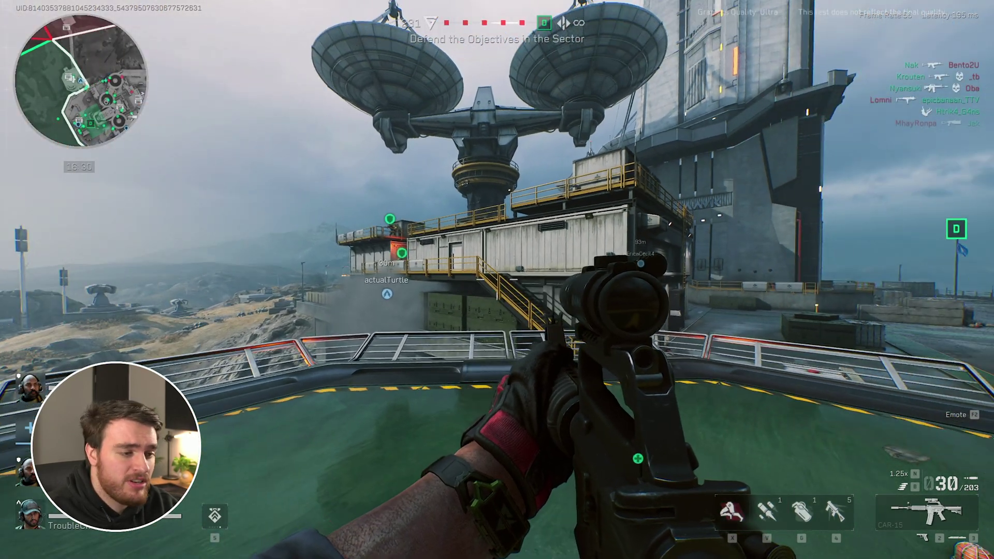
key("w")
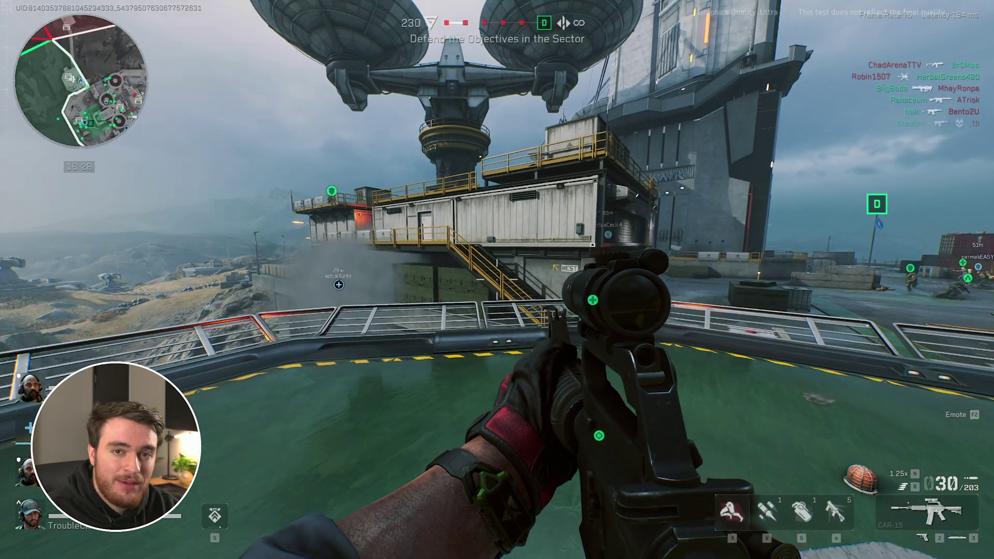
key("s")
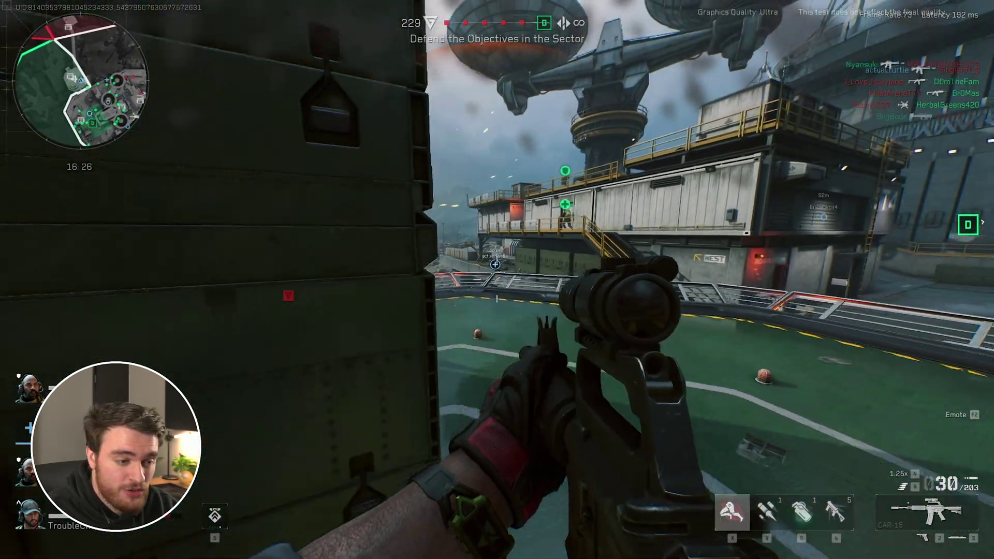
key("s")
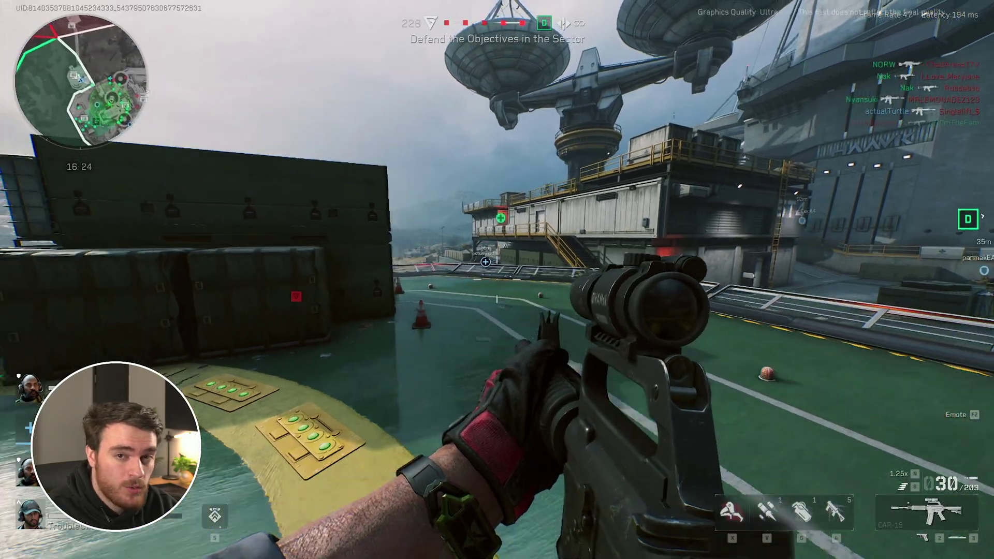
- Open the graphics settings from the match and look through the display and quality options
key("Escape")
left_click(508, 192)
left_click(330, 40)
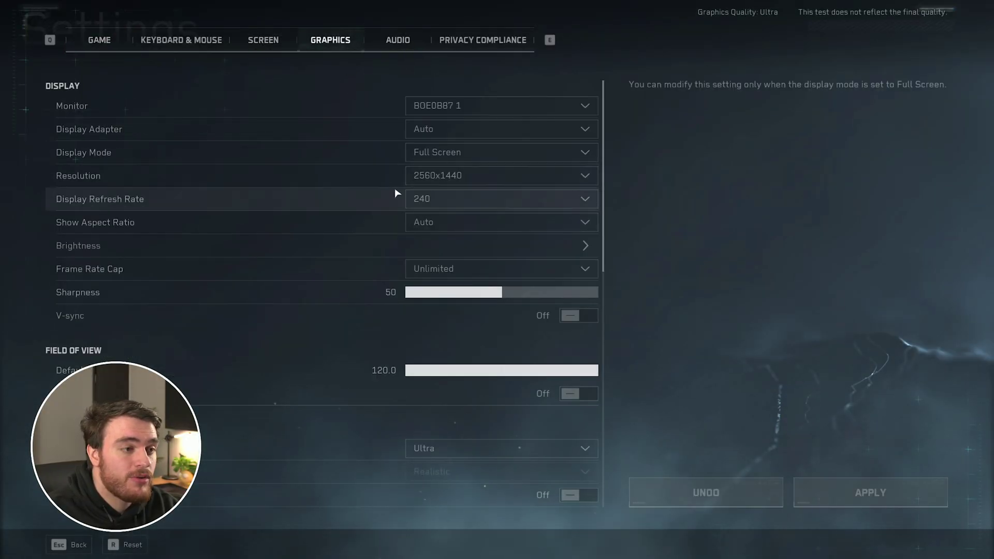
scroll(396, 229, "down", 3)
scroll(397, 230, "down", 5)
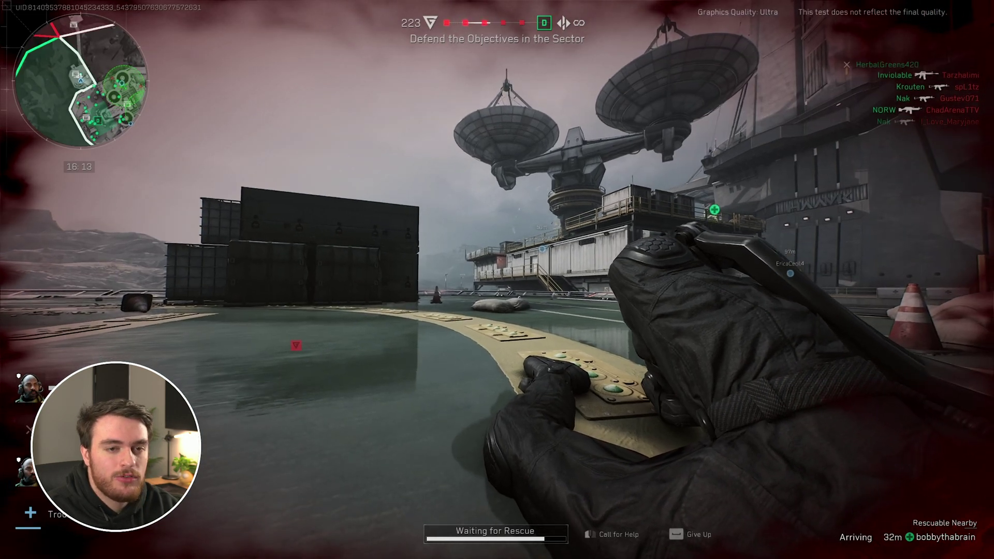
- Show the hardware monitoring overlay, deploy back into the match, and sprint along the platform with the primary weapon ready
key("F10")
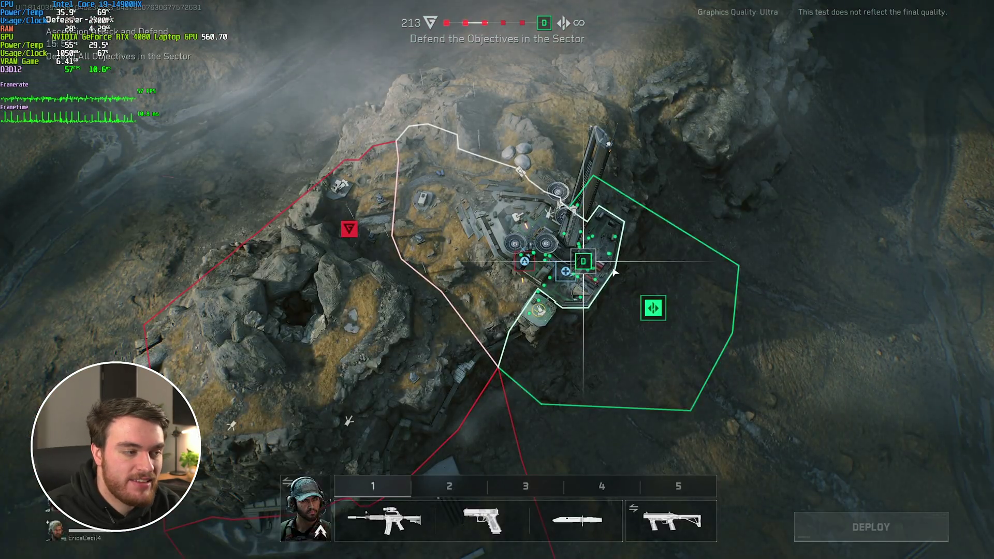
key("space")
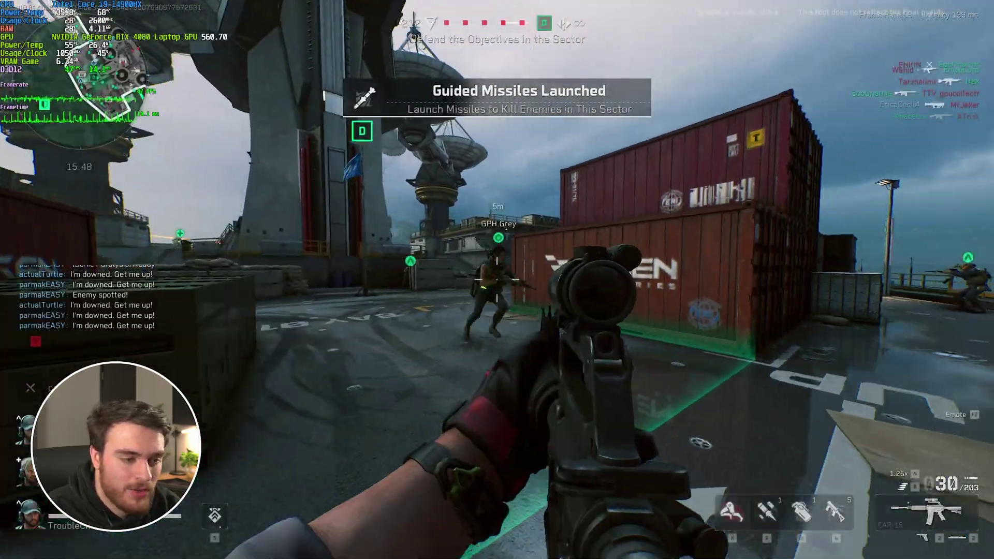
key("shift+w")
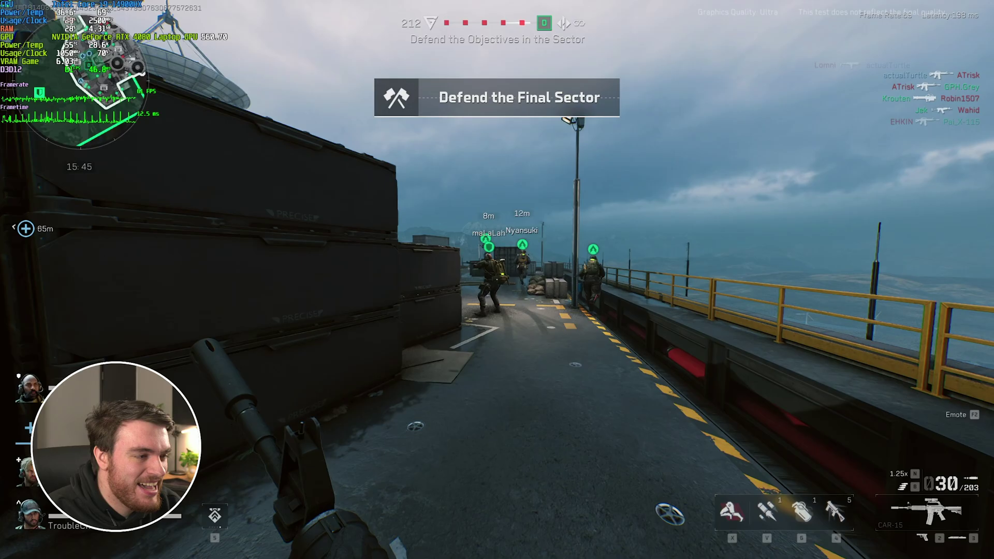
key("1")
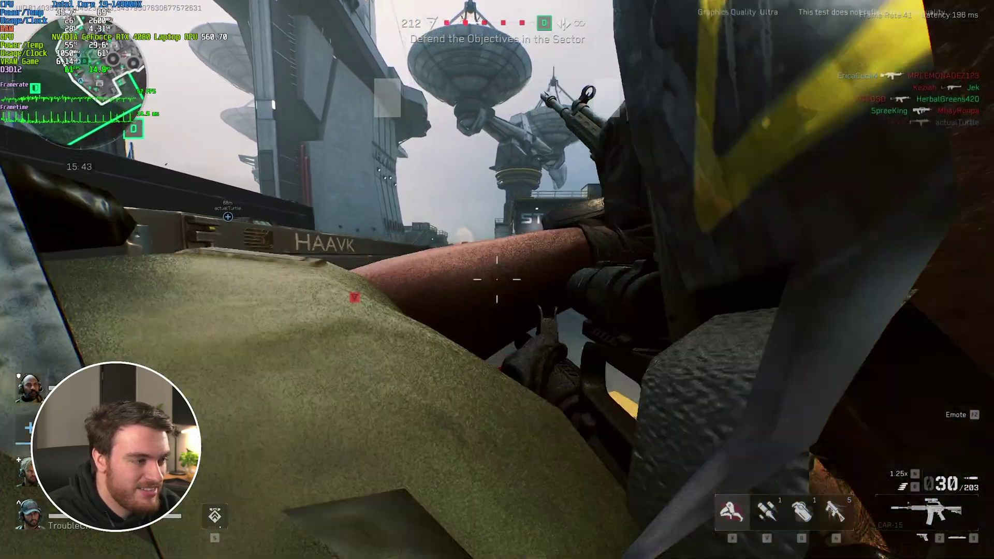
- Return to the graphics settings and examine the advanced graphics and upscaling options at the end of the list
key("Escape")
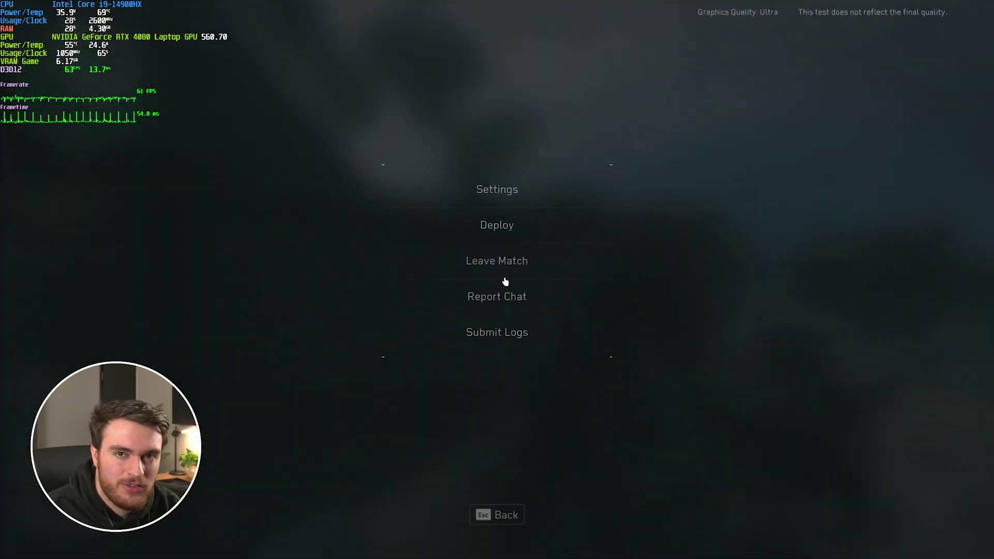
left_click(515, 196)
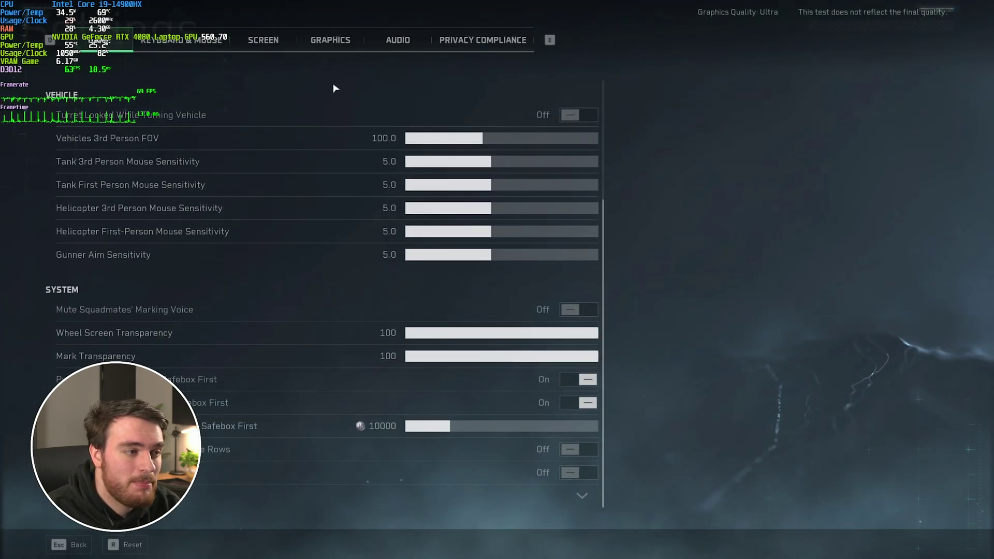
left_click(340, 44)
scroll(360, 282, "down", 10)
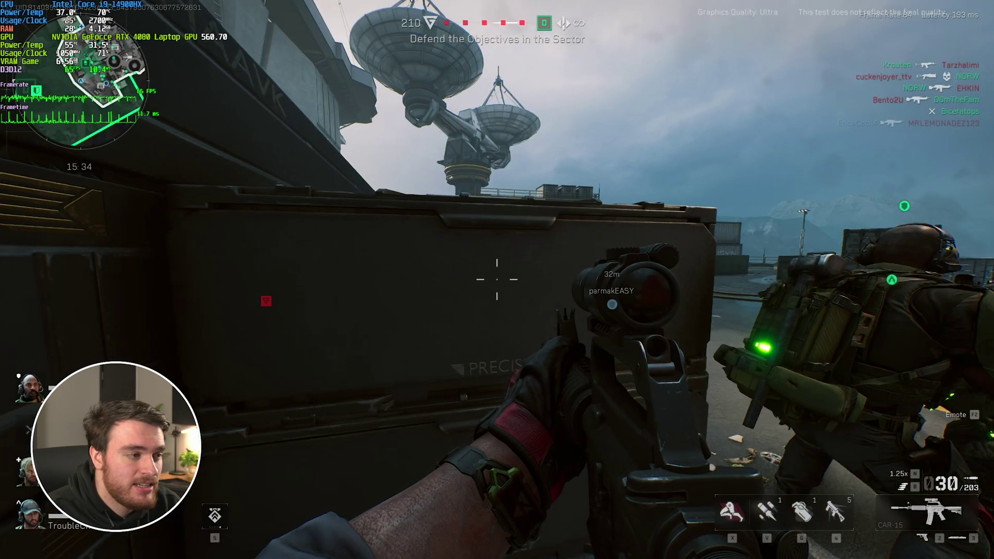
- Move out past the HAAVK crates towards the ST4 building to check performance on the monitoring overlay
key("w")
key("d")
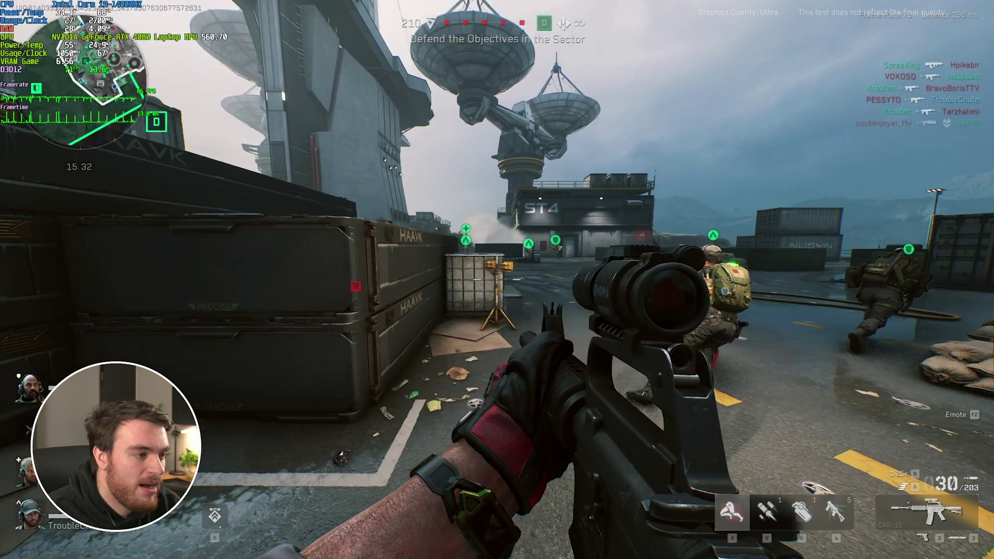
key("w")
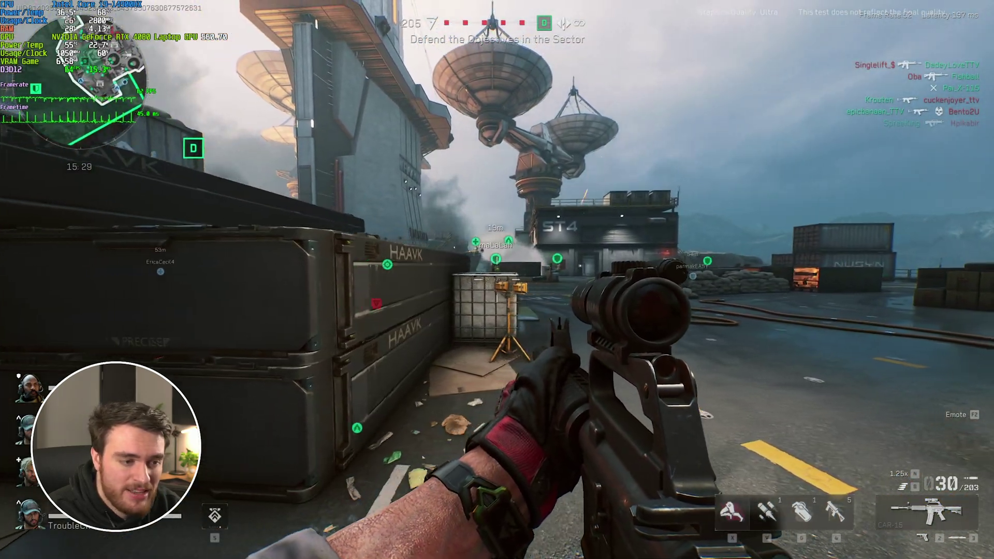
- Advance beside the HAAVK crates, aim through the rifle scope, and fire at the enemies across the deck near ST4
key("w")
right_click(497, 280)
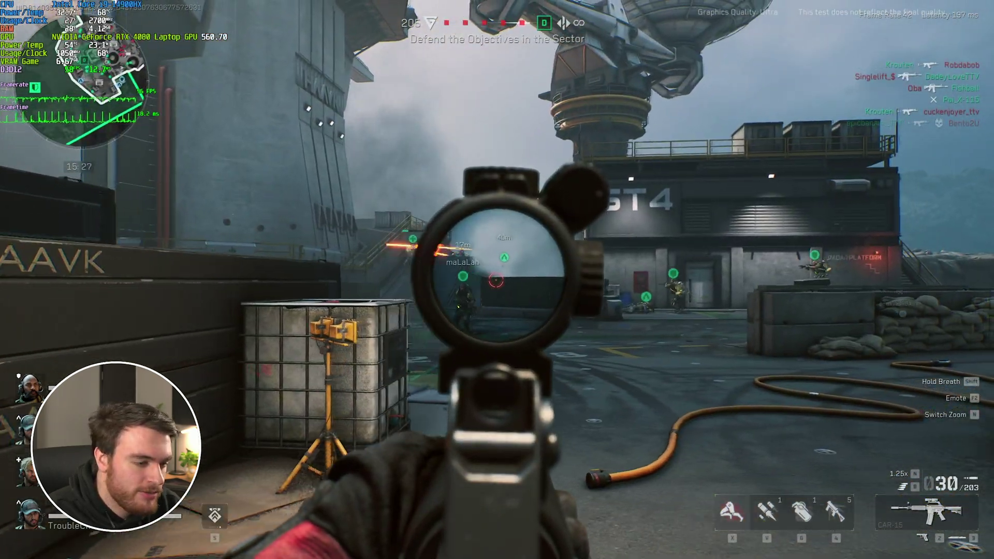
key("w")
key("d")
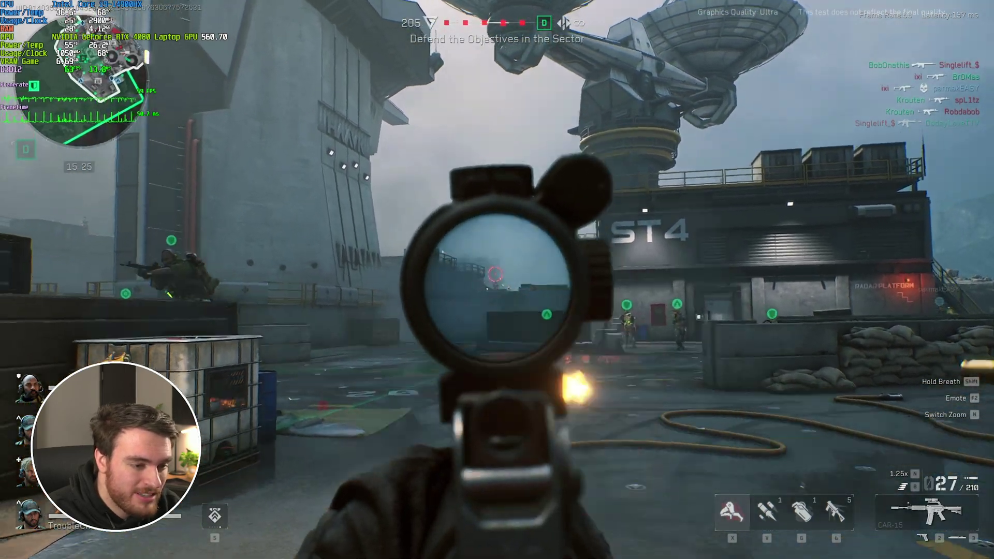
left_click(496, 274)
key("w")
key("a")
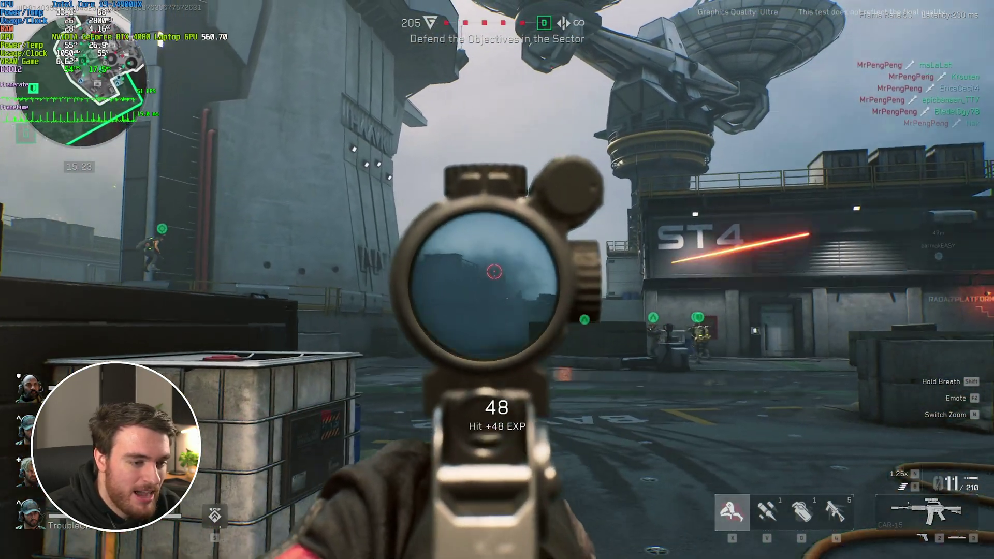
left_click(495, 272)
key("d")
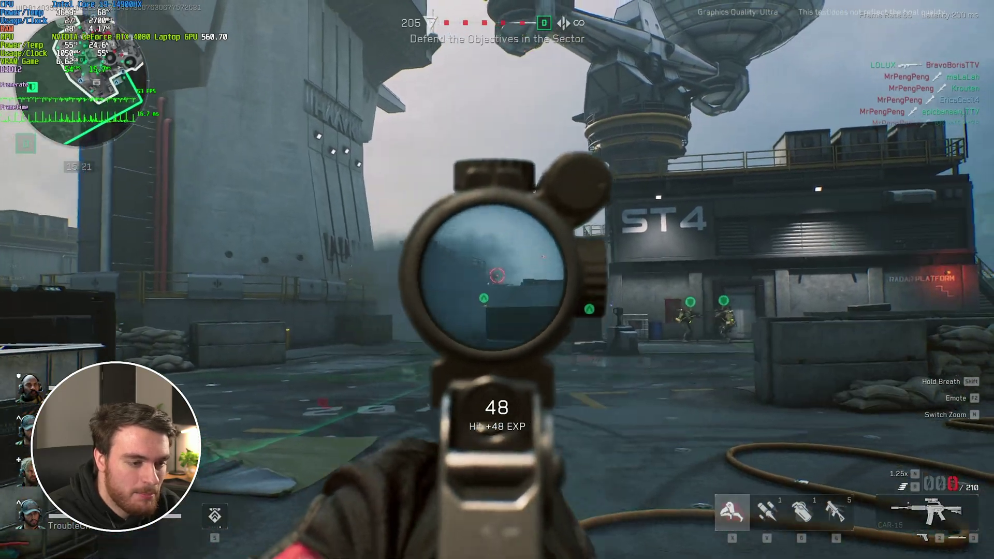
- Lower the scope, reload behind the HAAVK crates while strafing, and aim and fire again across the deck
right_click(494, 272)
key("s")
key("d")
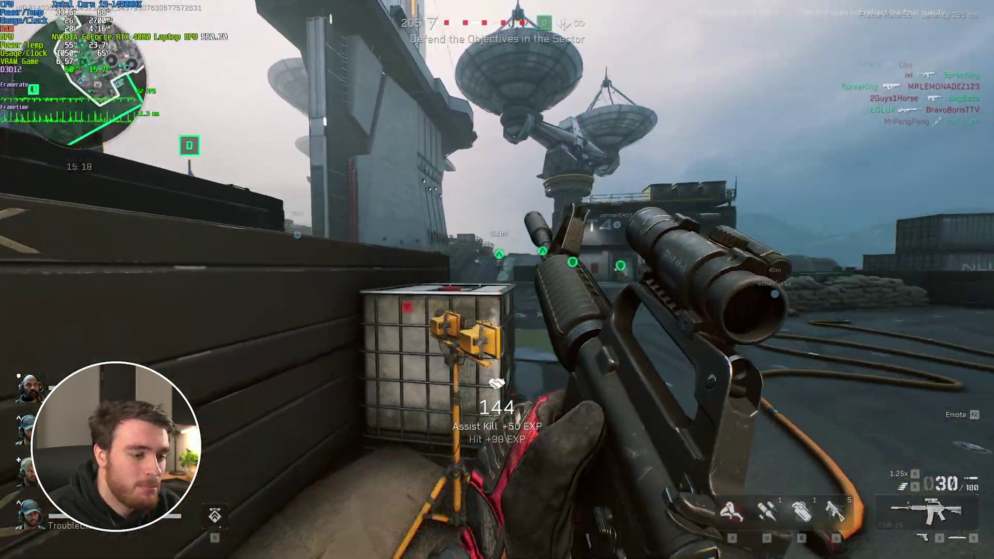
key("a")
key("d")
right_click(498, 280)
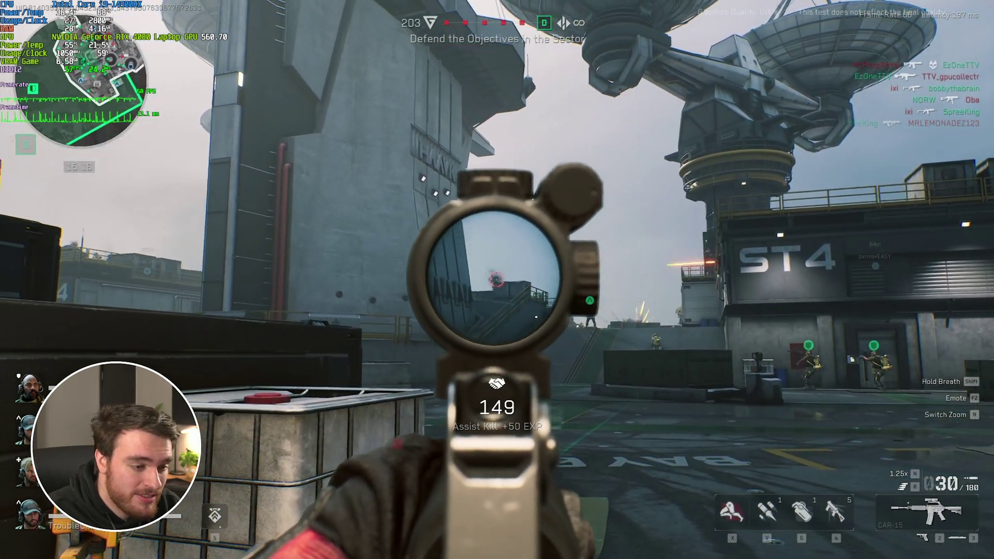
left_click_drag(497, 279, 498, 280)
right_click(497, 280)
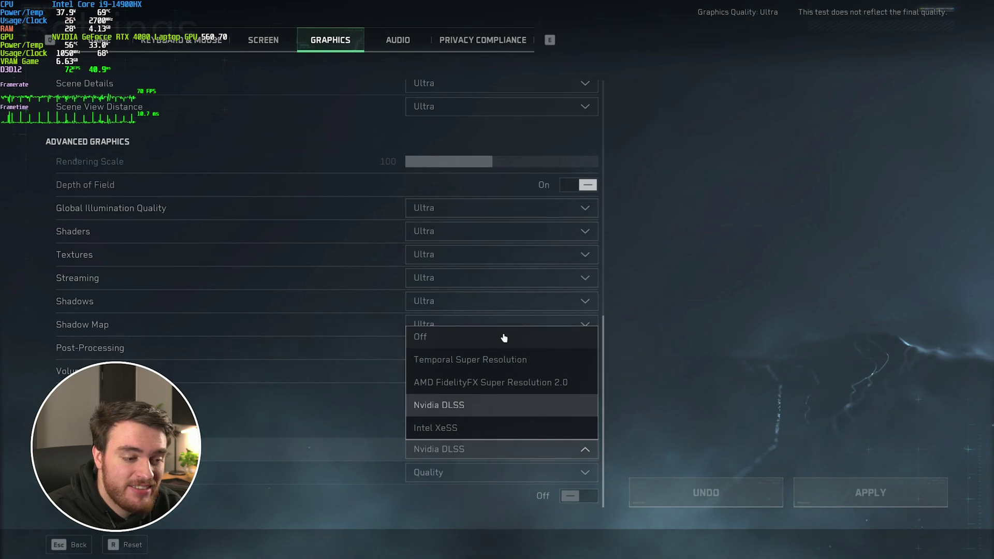
- Apply the super resolution change, return to the match, and fire at the enemy beyond the ST4 deck through the scope
left_click(850, 489)
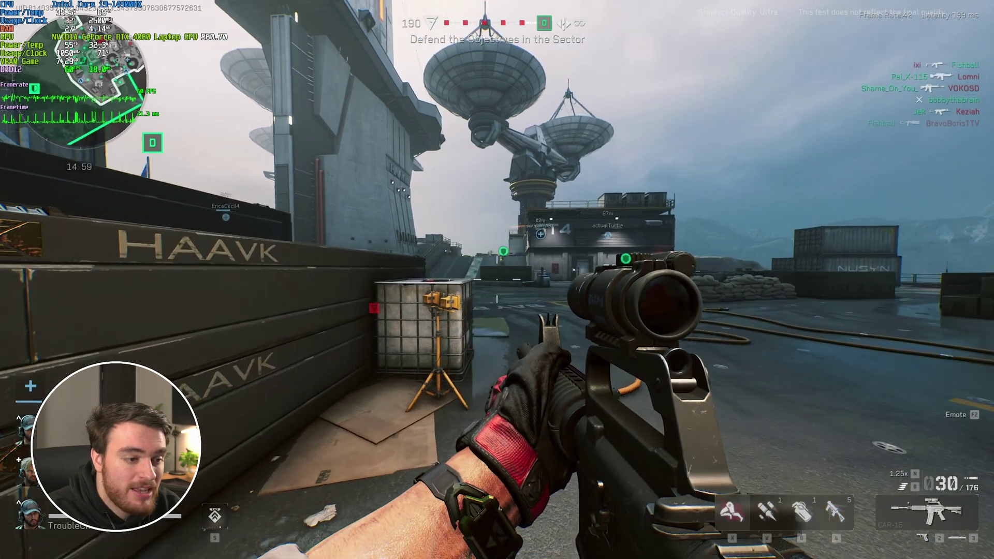
right_click(497, 280)
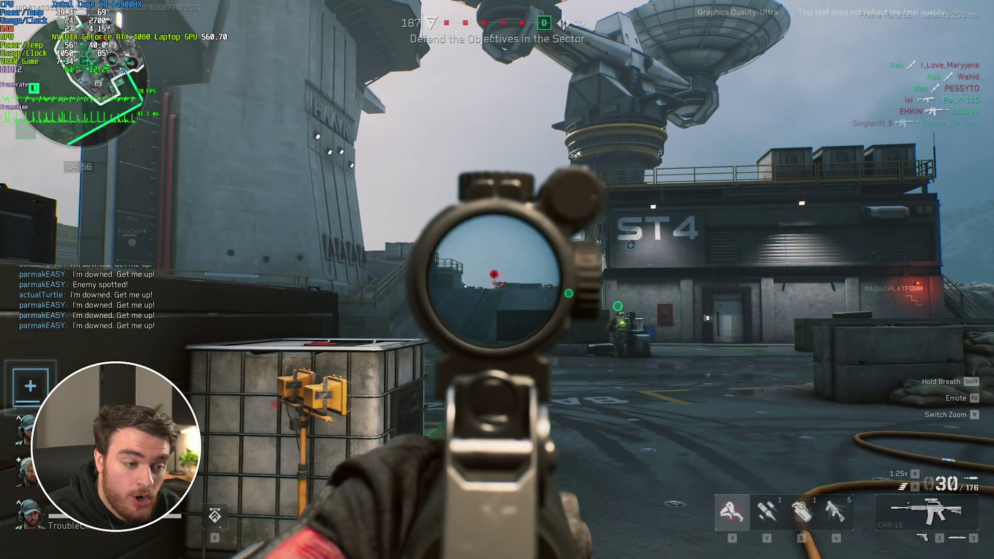
left_click(498, 280)
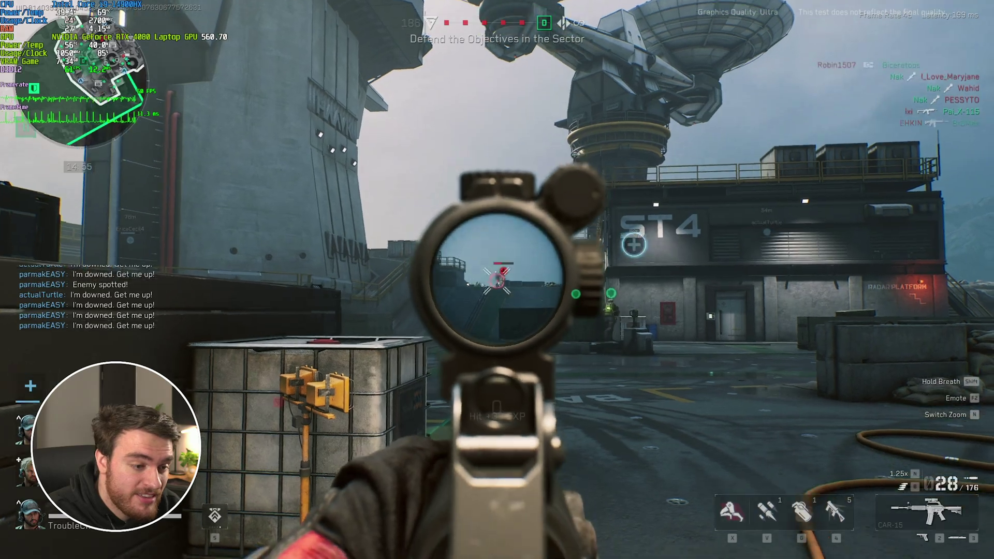
left_click(498, 279)
left_click(498, 280)
left_click(497, 280)
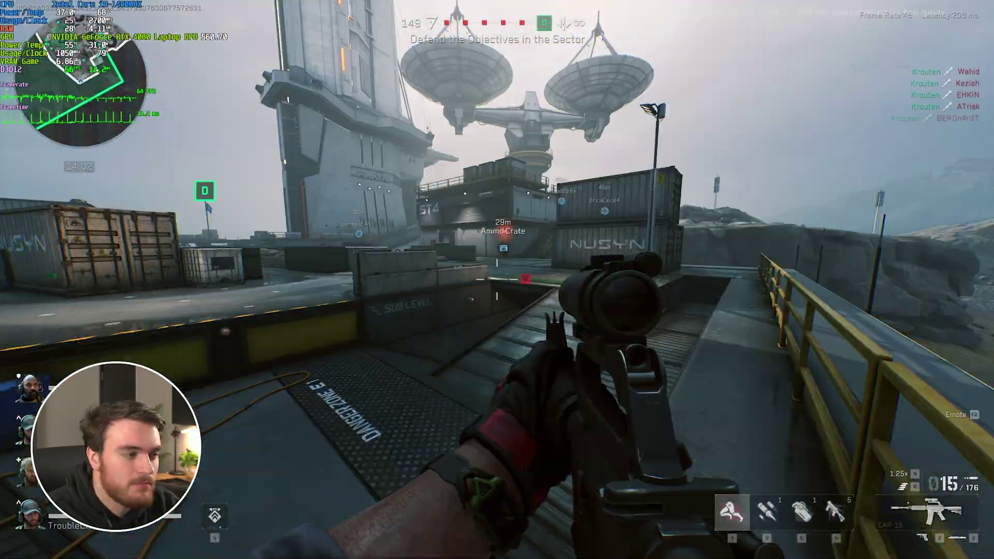
- Sprint along the railed seaside walkway, jump onto the deck, and run towards objective D to check performance
key("shift+w")
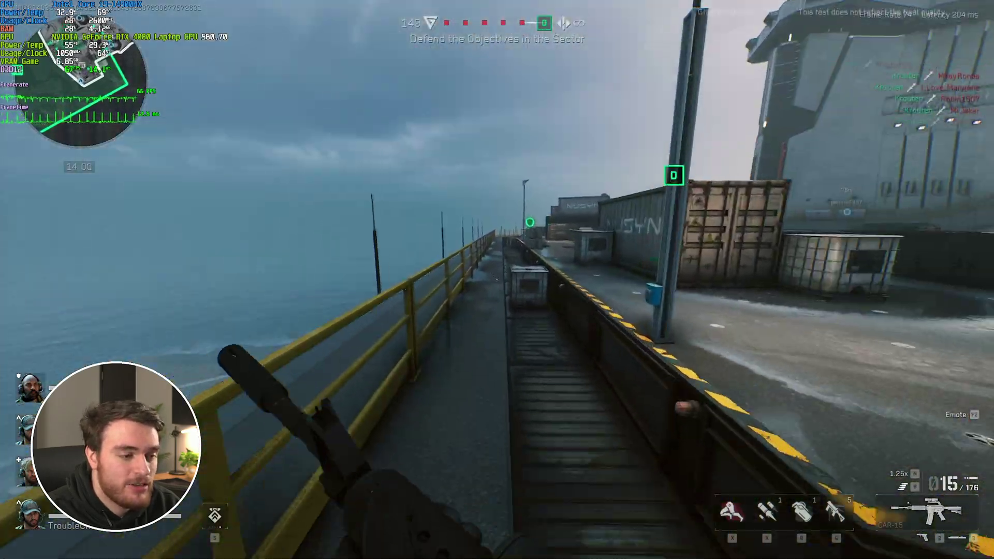
key("w")
key("space")
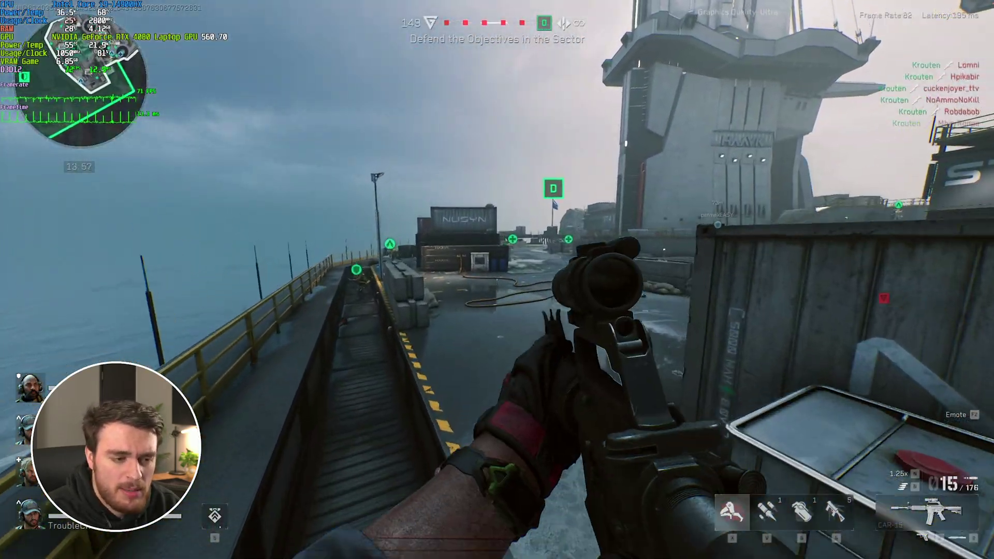
key("shift+w")
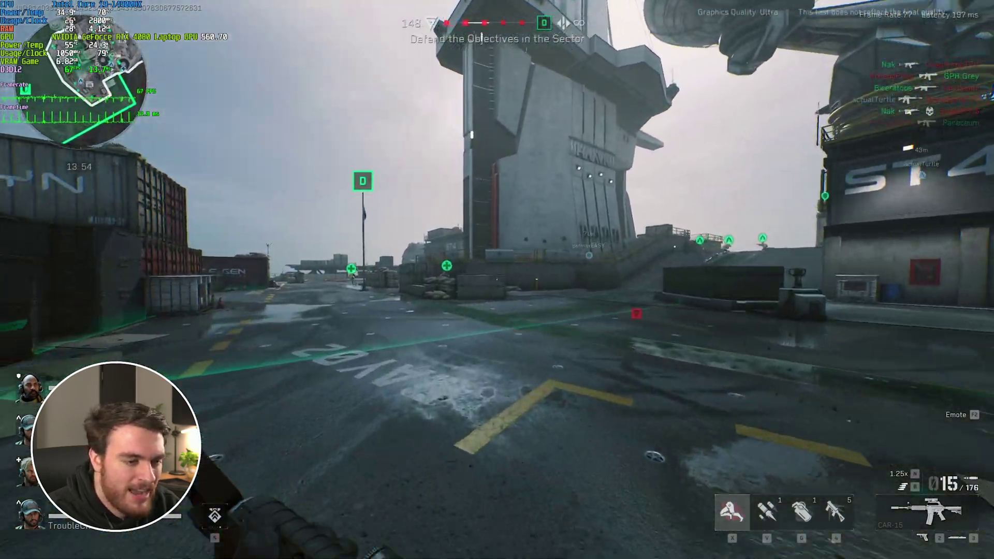
key("shift+w")
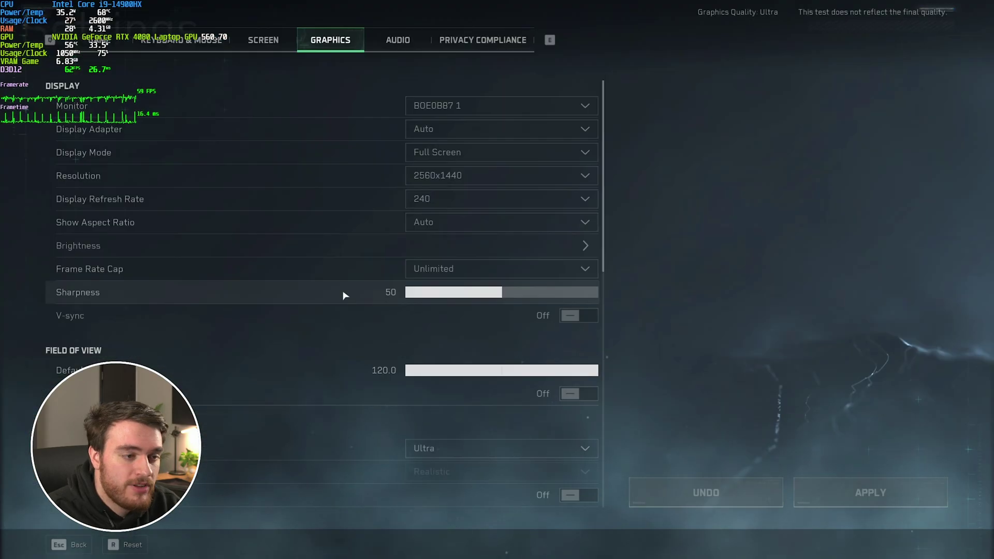
- Look through the display, field of view and basic graphics options in the graphics settings
scroll(342, 295, "down", 2)
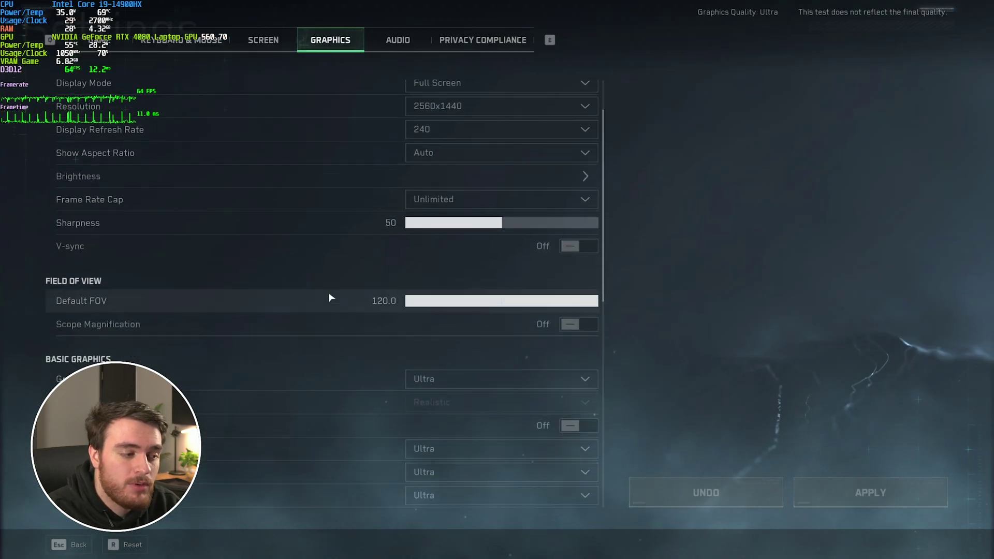
scroll(331, 299, "down", 6)
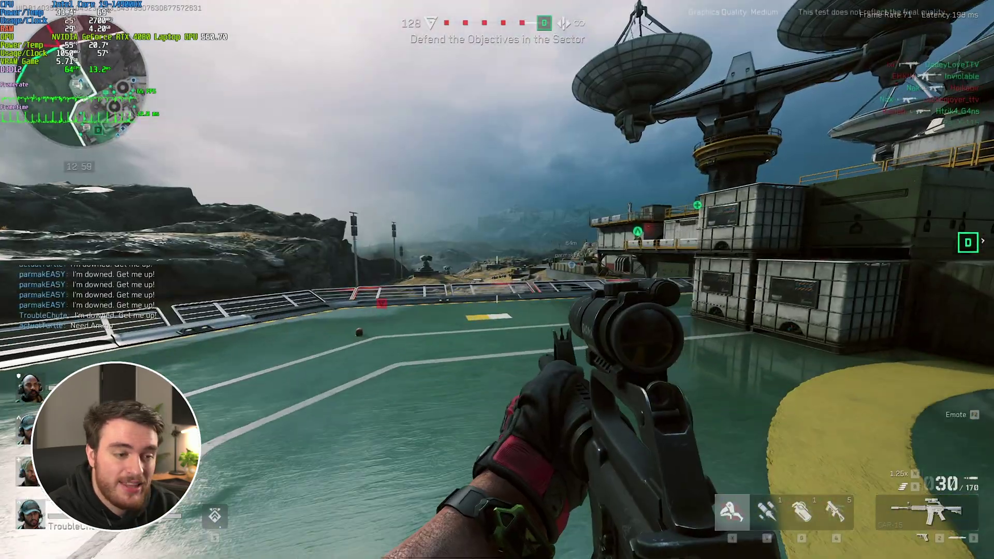
key("Escape")
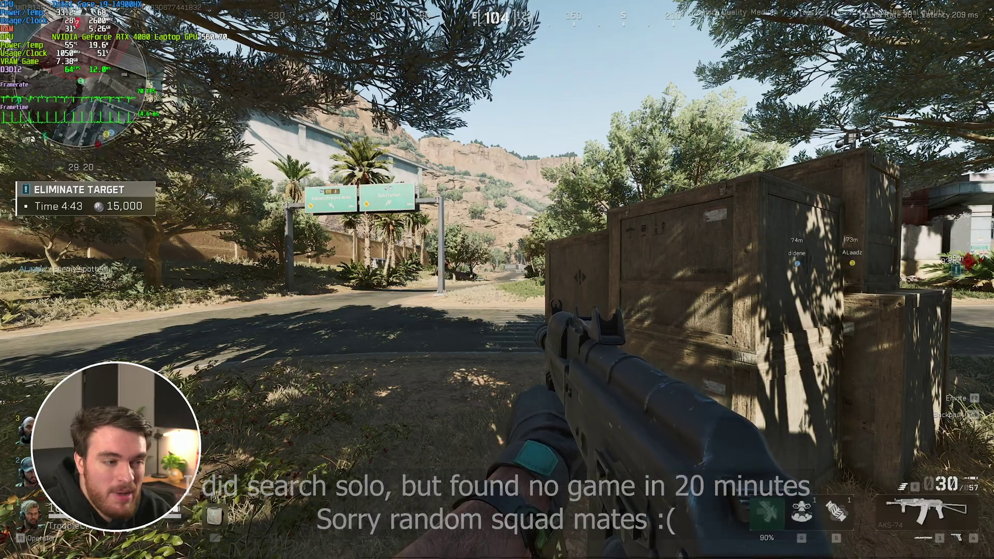
- Open the graphics settings from the desert map match and examine the basic and advanced quality options
key("w")
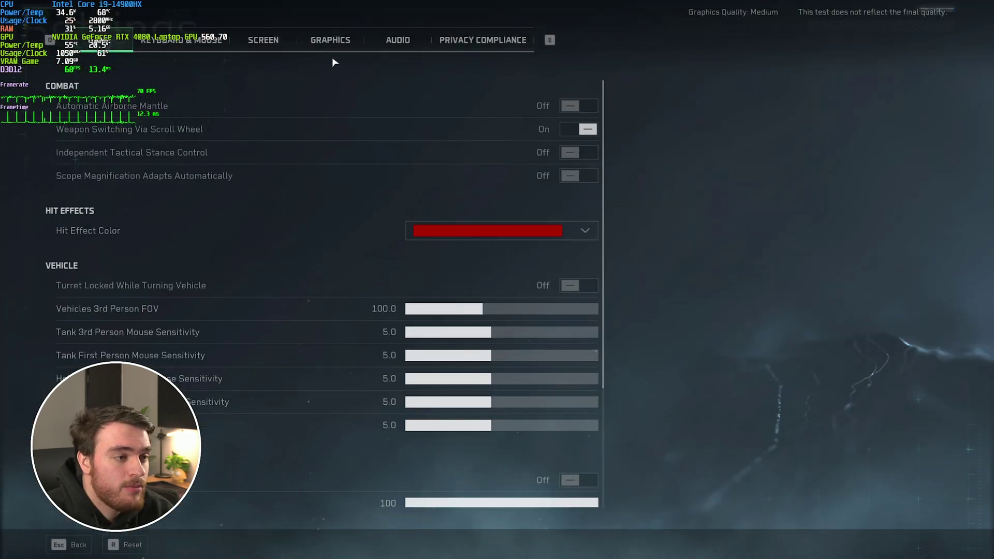
left_click(331, 41)
scroll(348, 213, "down", 5)
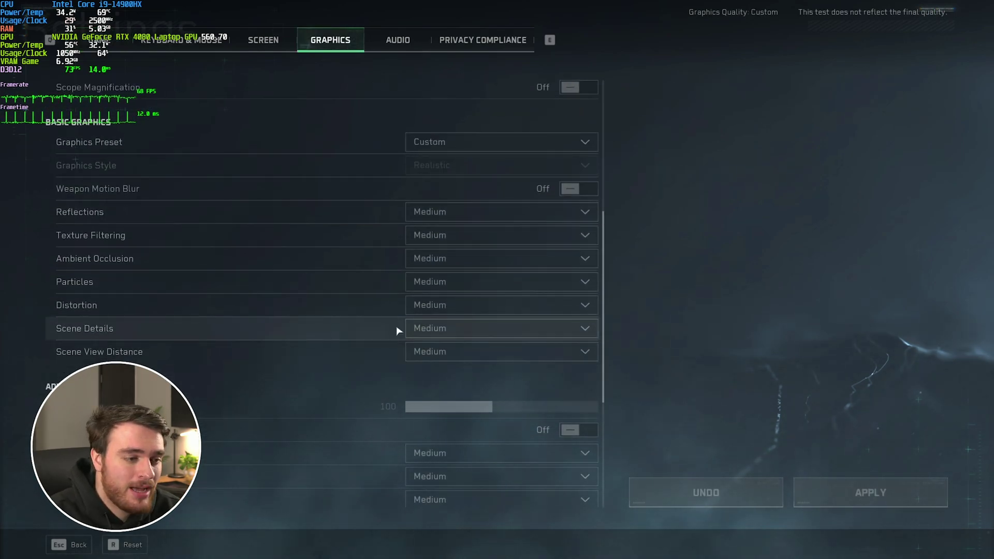
scroll(397, 327, "down", 3)
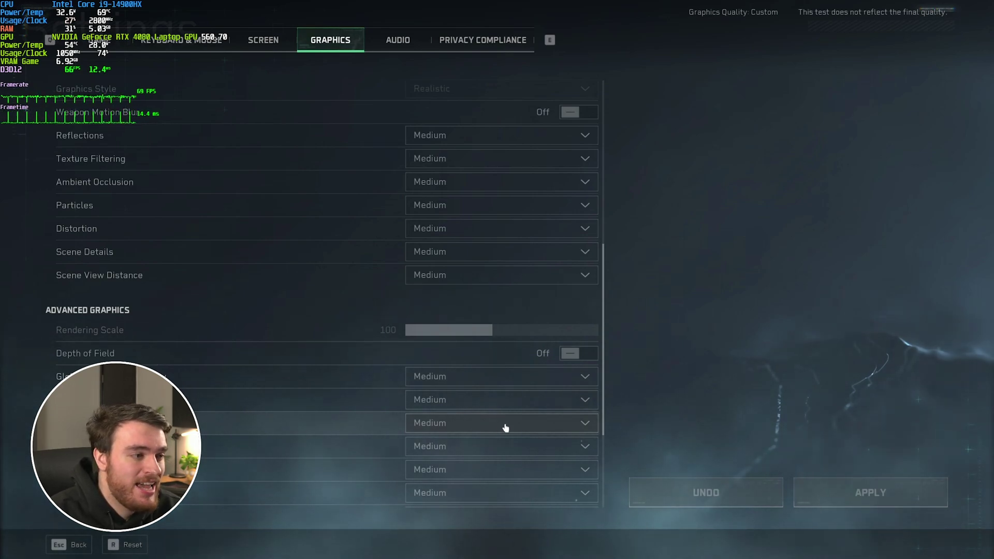
key("Escape")
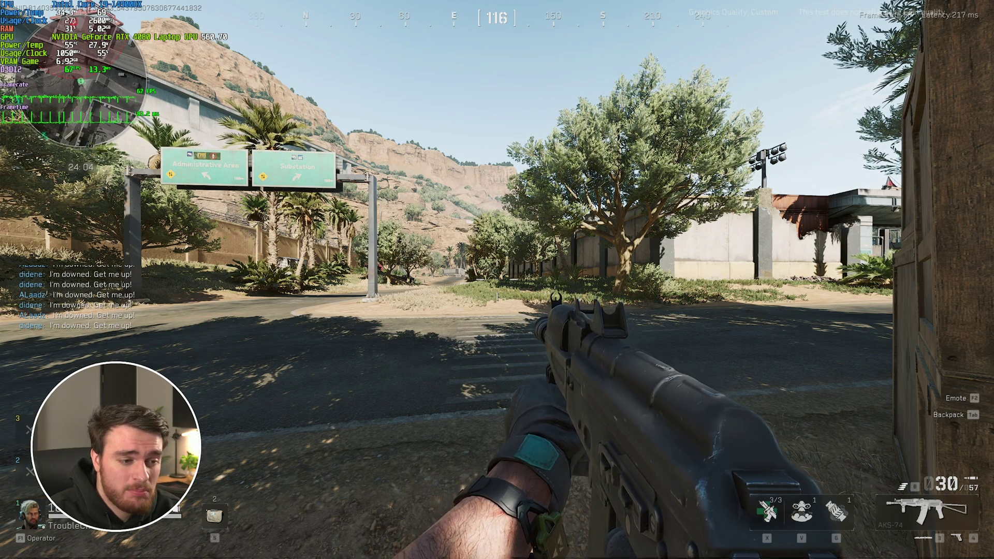
- Set Textures and Texture Filtering to Extreme in the graphics settings and apply the changes
key("Escape")
scroll(392, 270, "down", 8)
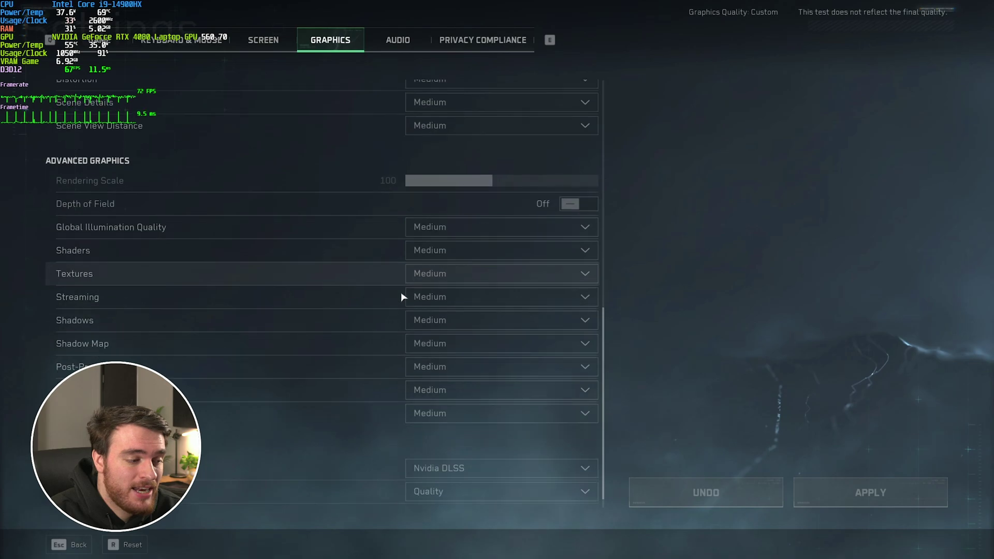
left_click(417, 275)
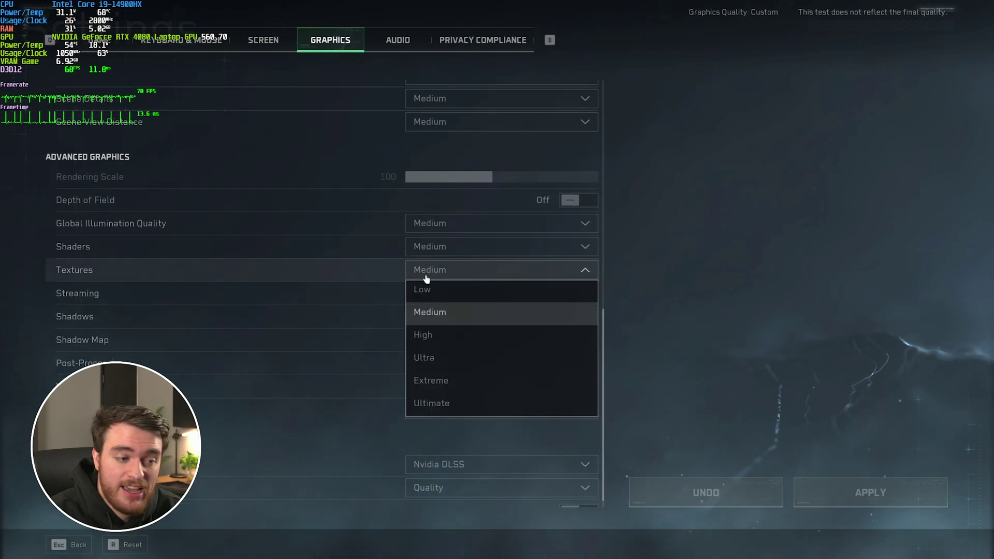
left_click(482, 385)
scroll(444, 173, "up", 3)
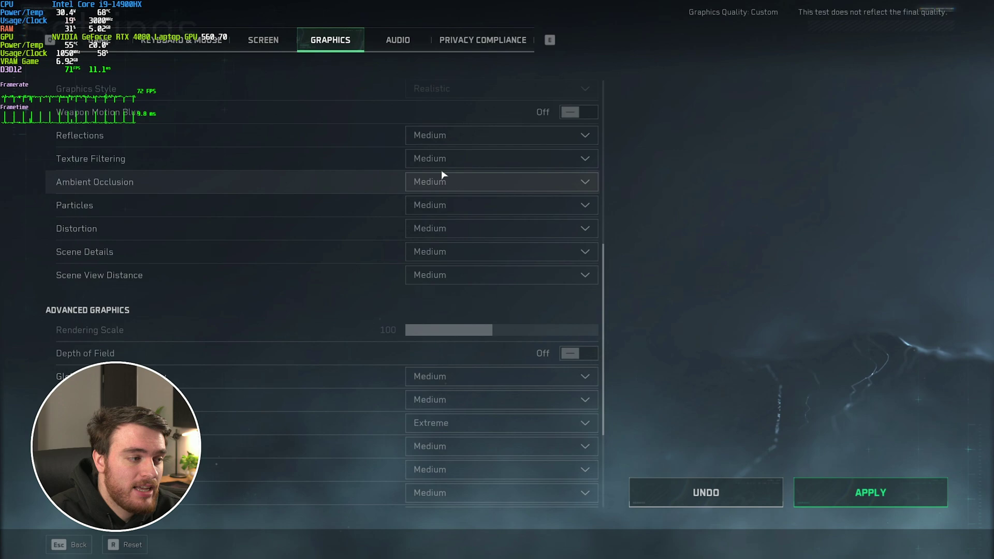
left_click(452, 160)
left_click(446, 280)
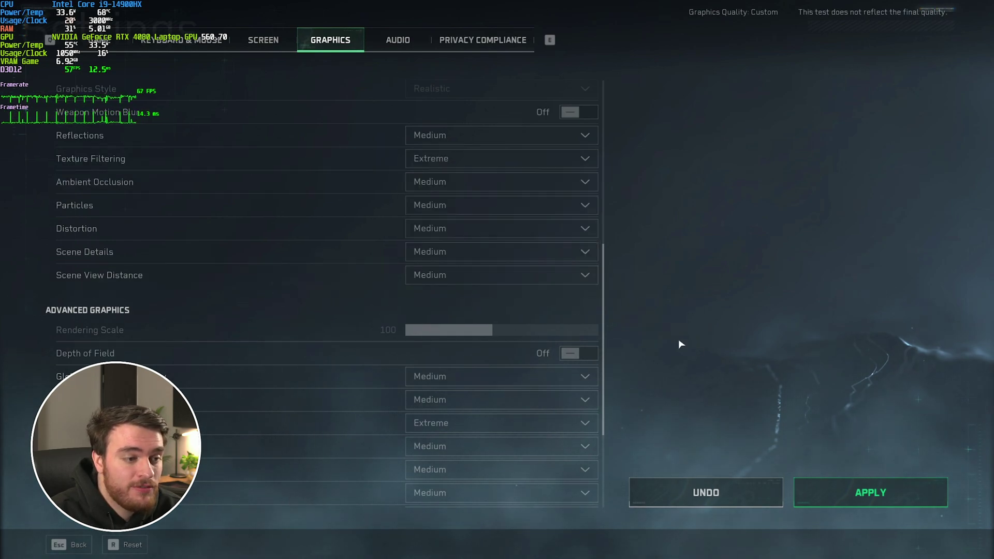
left_click(842, 486)
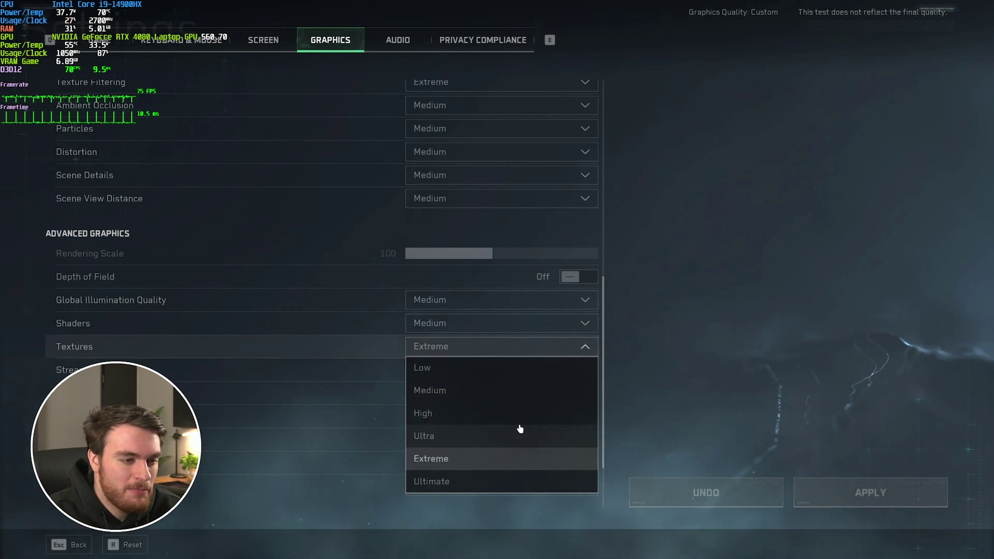
- Apply the Low graphics preset and set Textures to Ultra
scroll(477, 162, "up", 2)
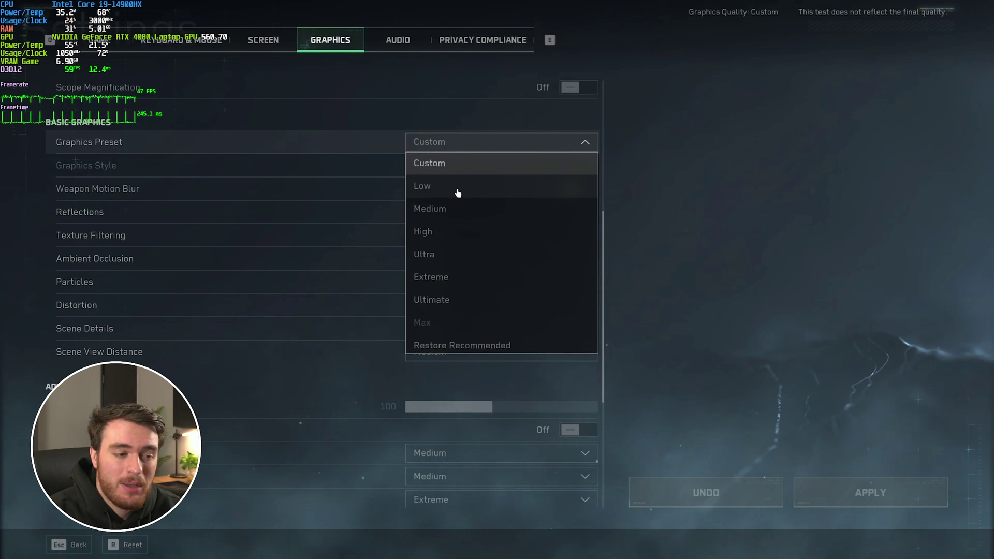
left_click(456, 188)
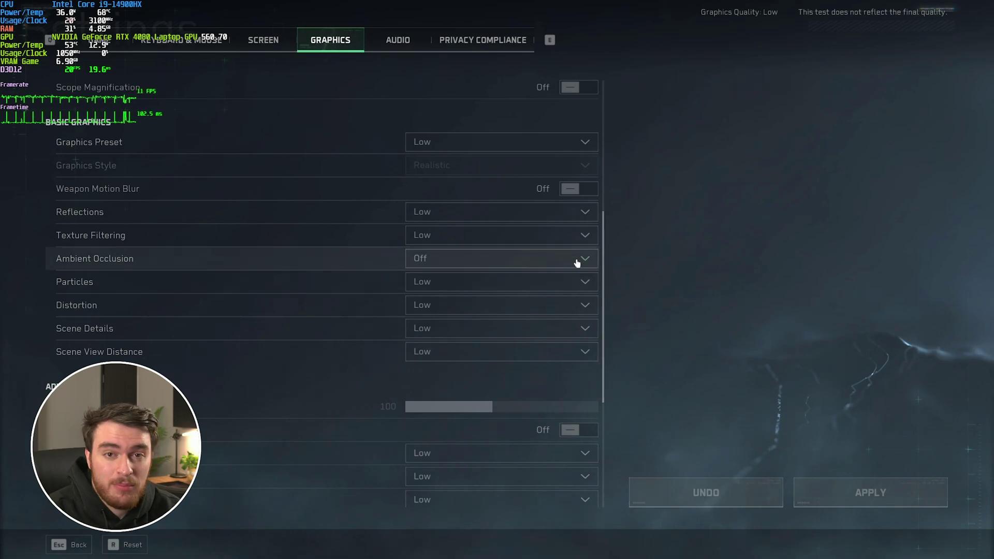
scroll(518, 337, "down", 2)
left_click(492, 420)
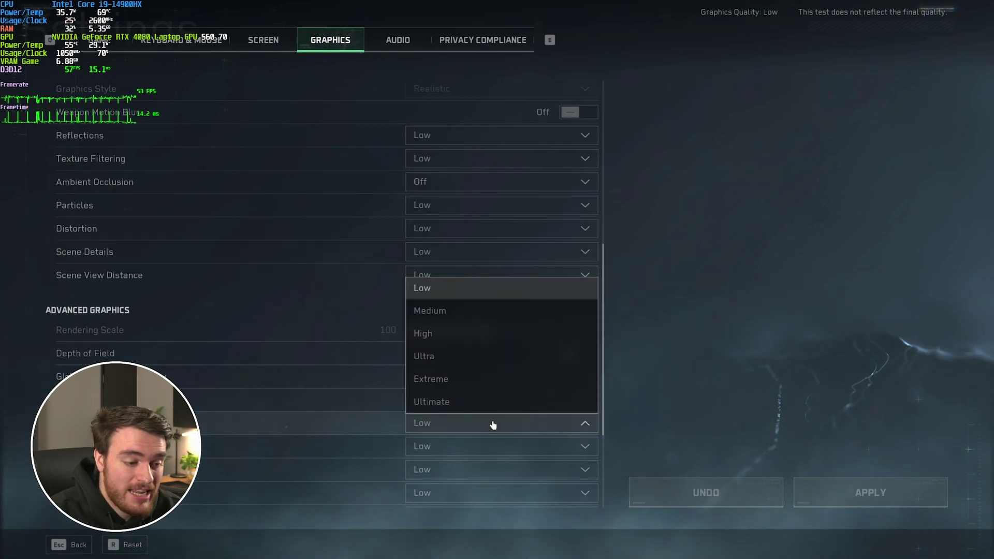
left_click(481, 357)
- Set Texture Filtering to Ultra, apply the changes, and return to the match
scroll(462, 269, "up", 2)
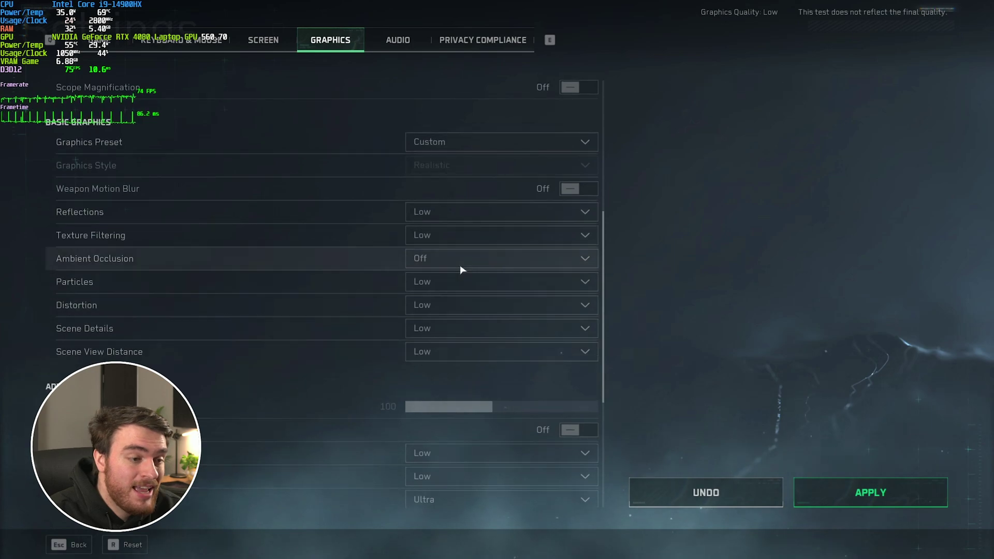
left_click(451, 236)
left_click(464, 325)
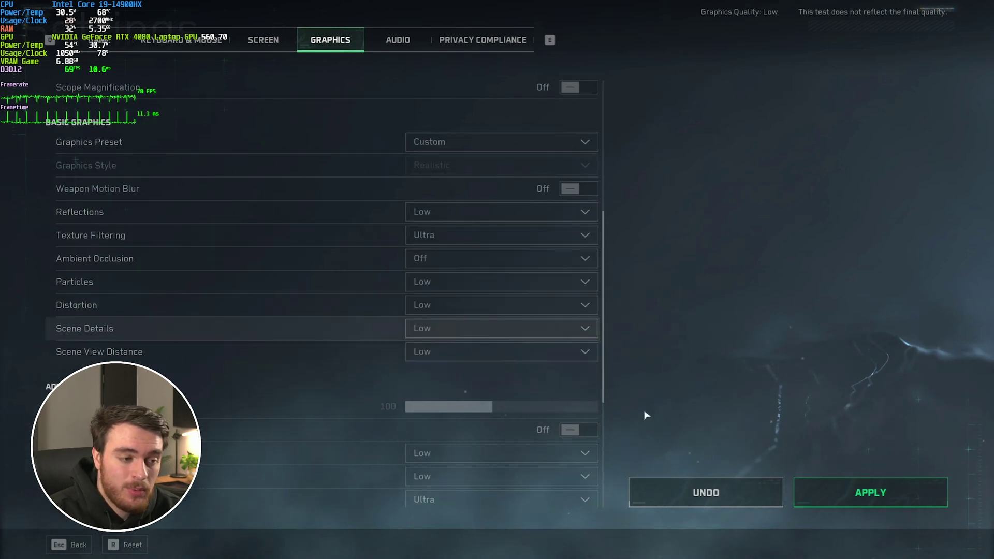
left_click(849, 492)
key("Escape")
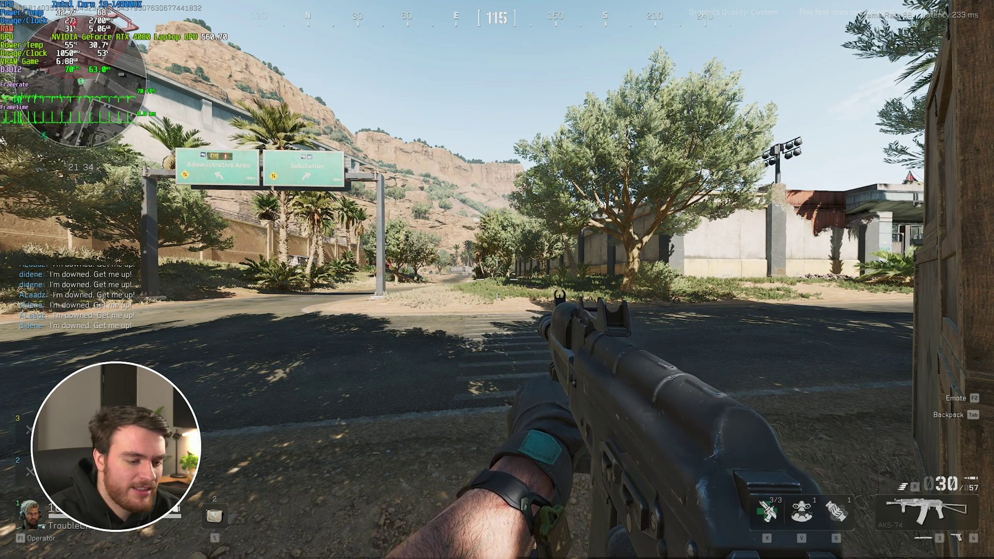
- In the graphics settings, set Ambient Occlusion to Medium and Scene View Distance to High, and apply the changes
key("Escape")
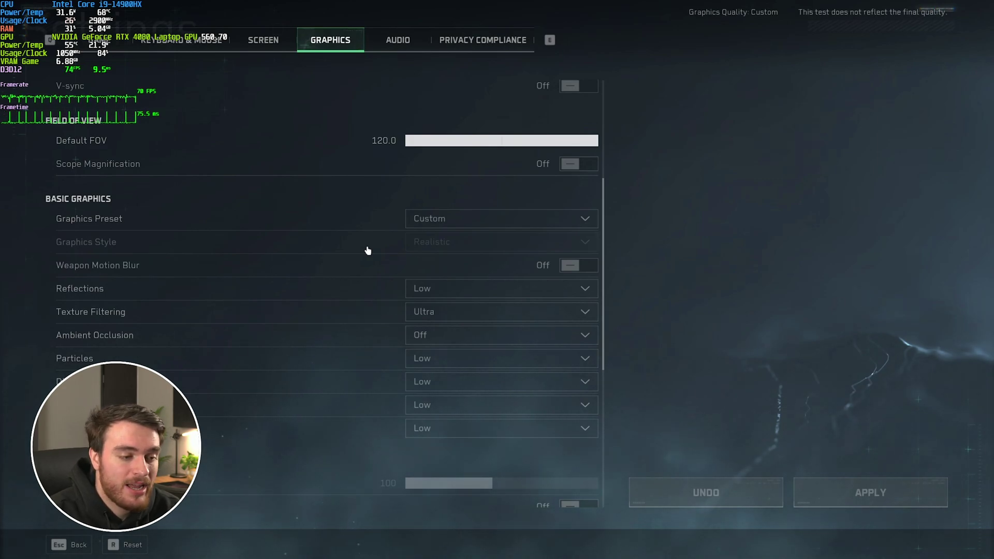
left_click(430, 339)
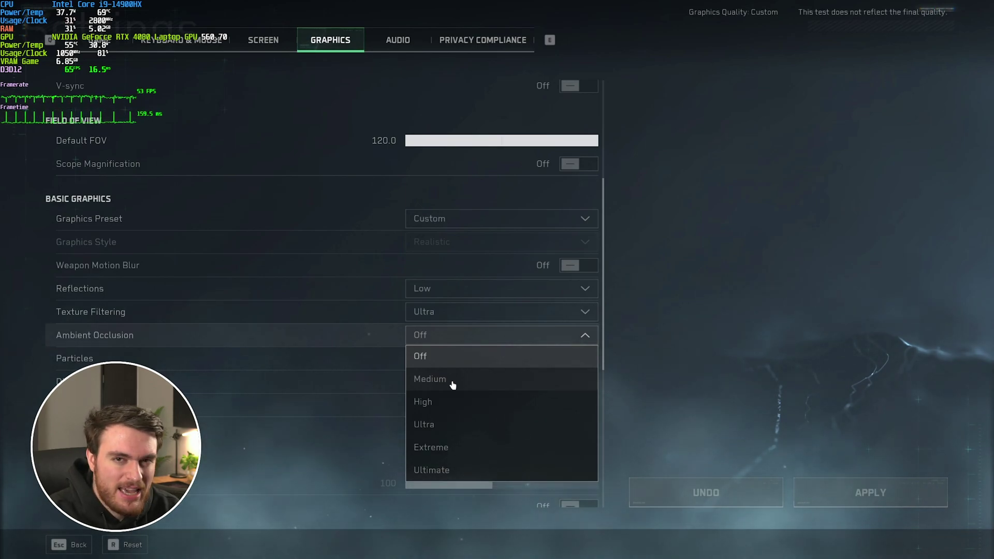
left_click(429, 382)
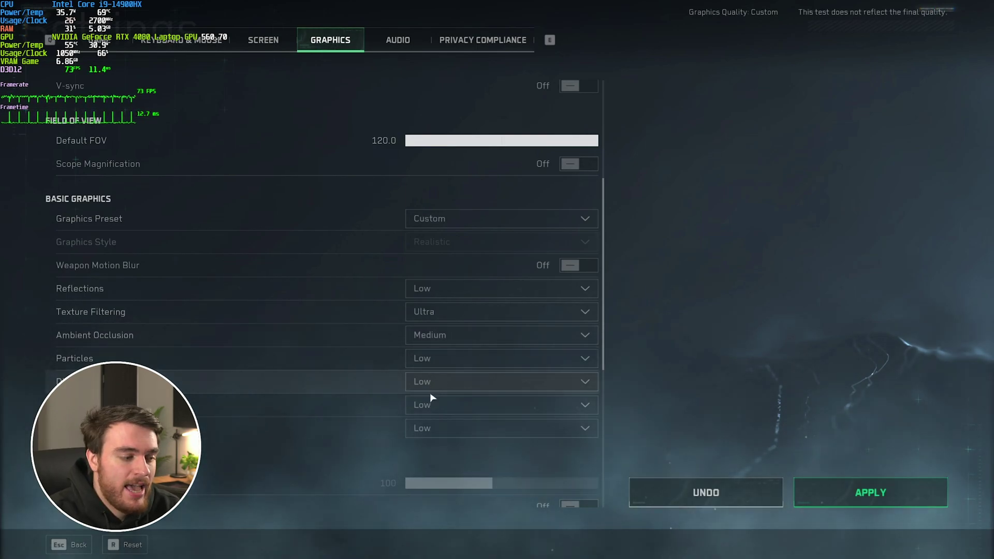
left_click(431, 434)
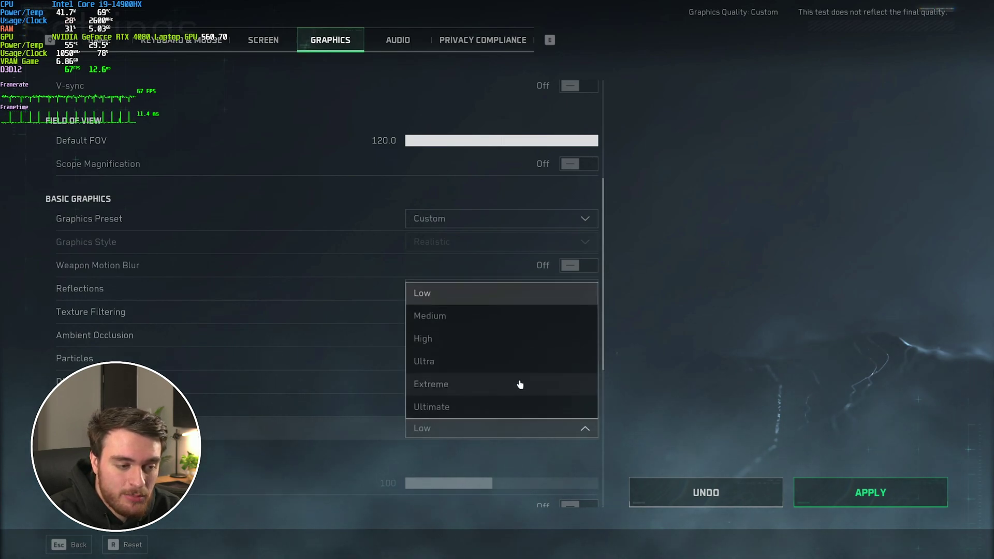
left_click(492, 344)
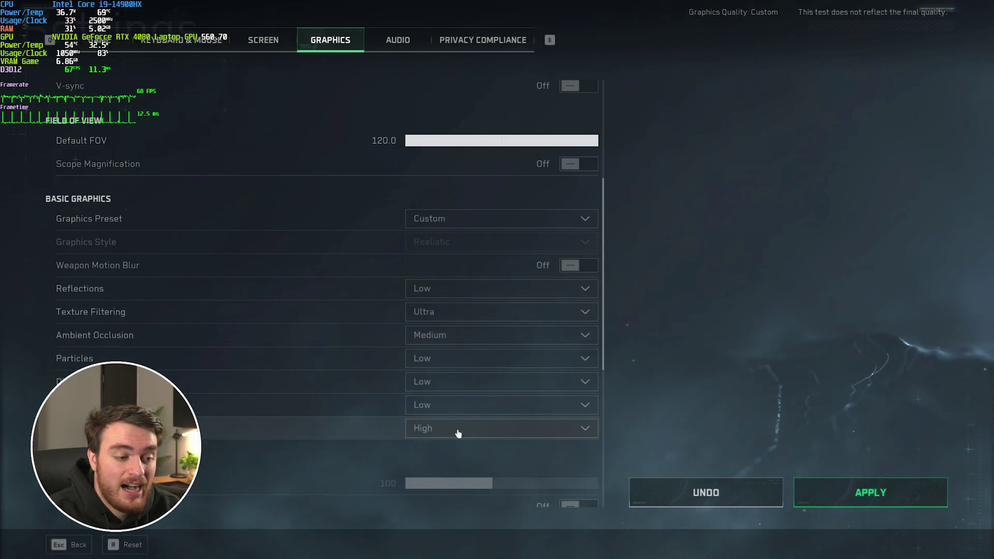
left_click(847, 497)
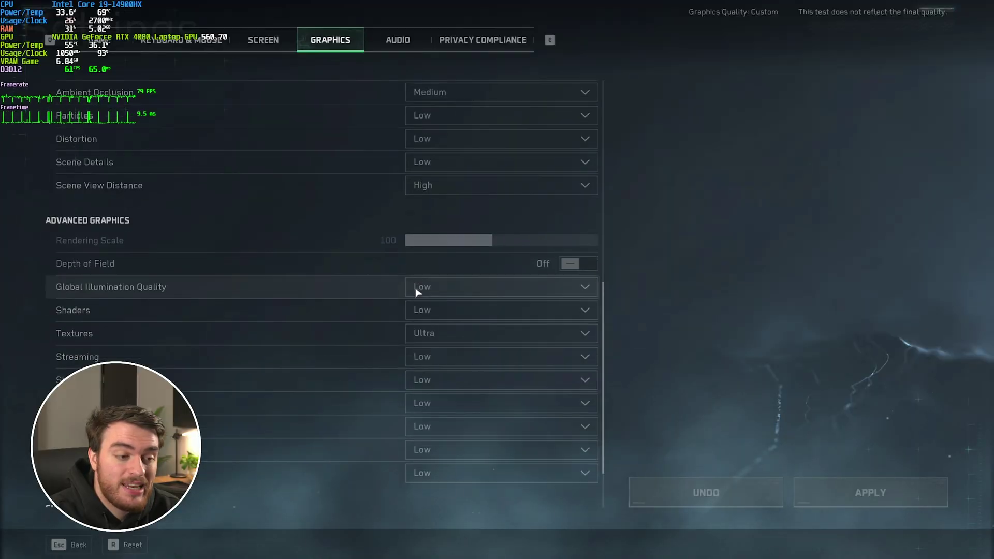
- In the advanced graphics, set Shaders to Medium and Streaming to High, applying each change
scroll(415, 290, "down", 3)
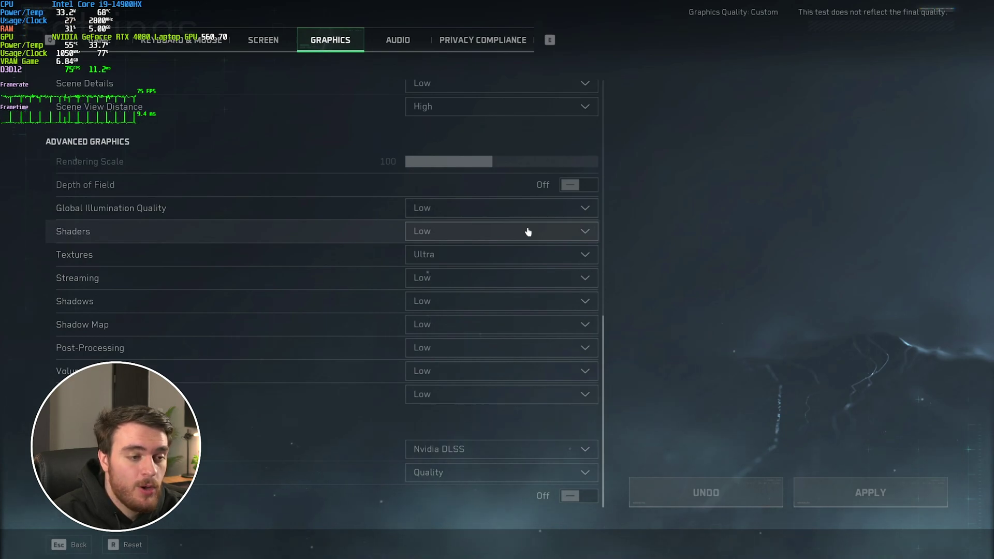
left_click(527, 231)
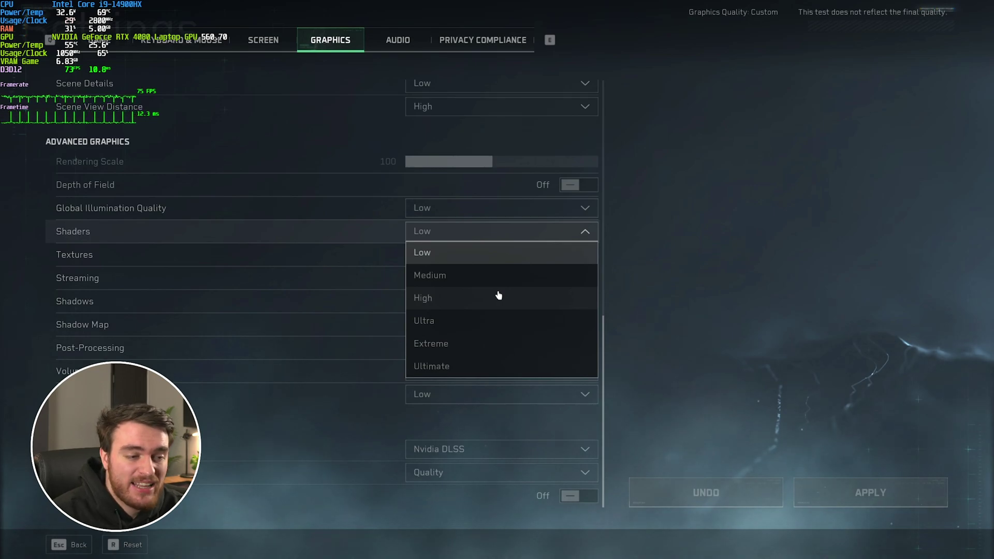
left_click(461, 280)
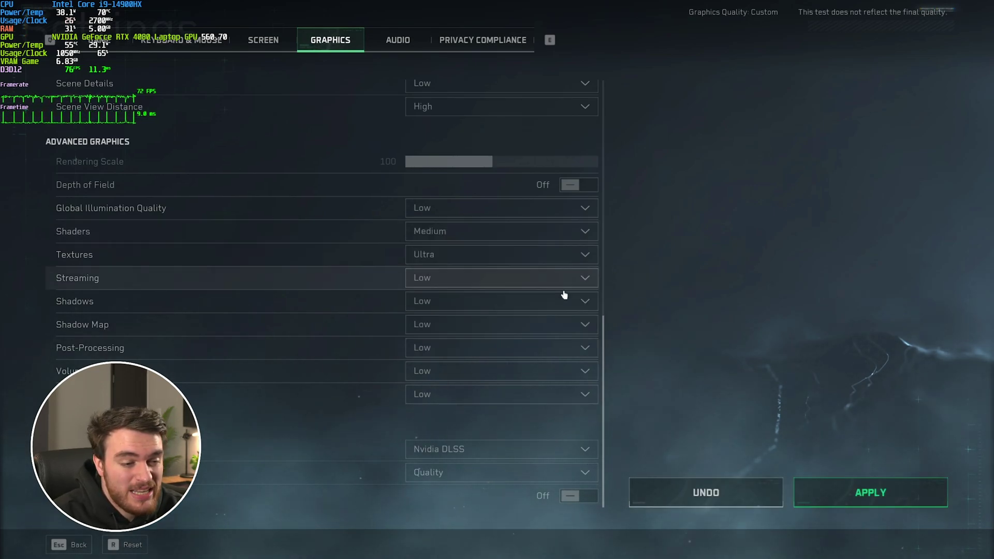
left_click(864, 497)
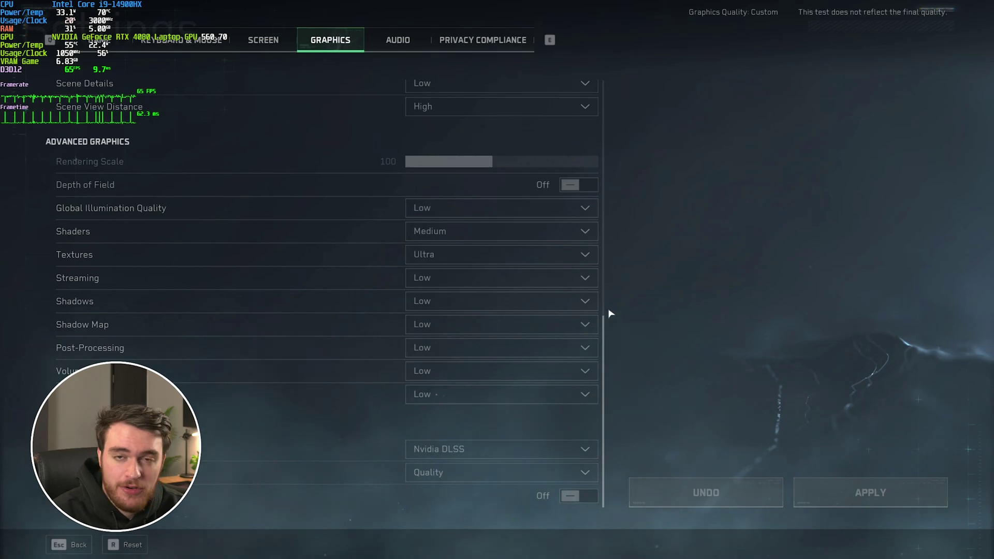
left_click(438, 280)
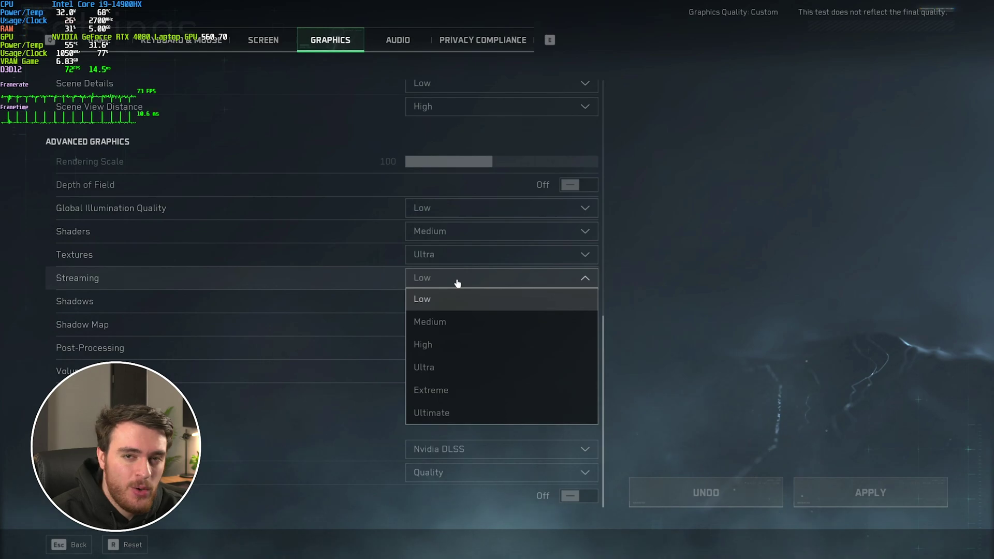
left_click(492, 344)
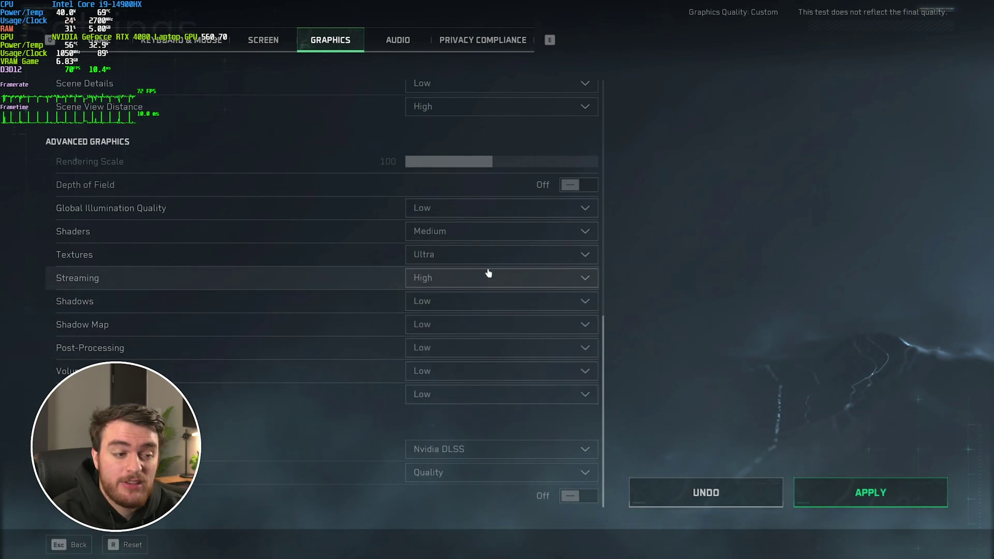
left_click(875, 489)
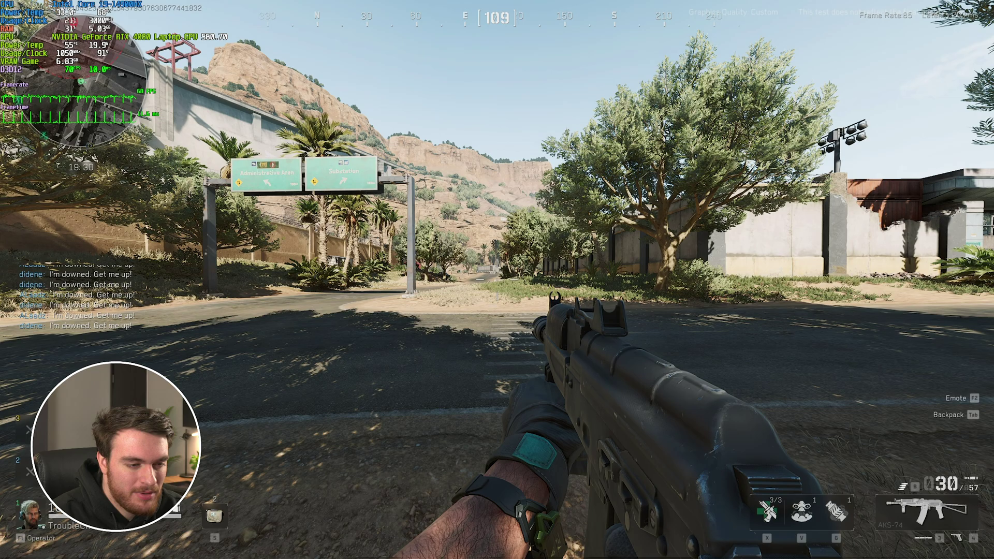
- Walk around the road junction and grassy area in the match to check the image and frame rate with the applied settings
key("s")
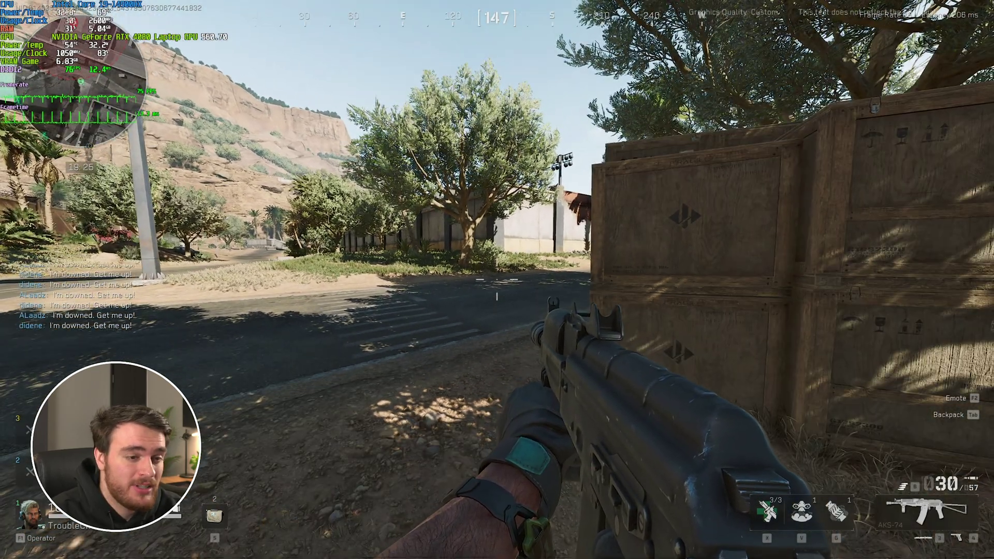
key("w")
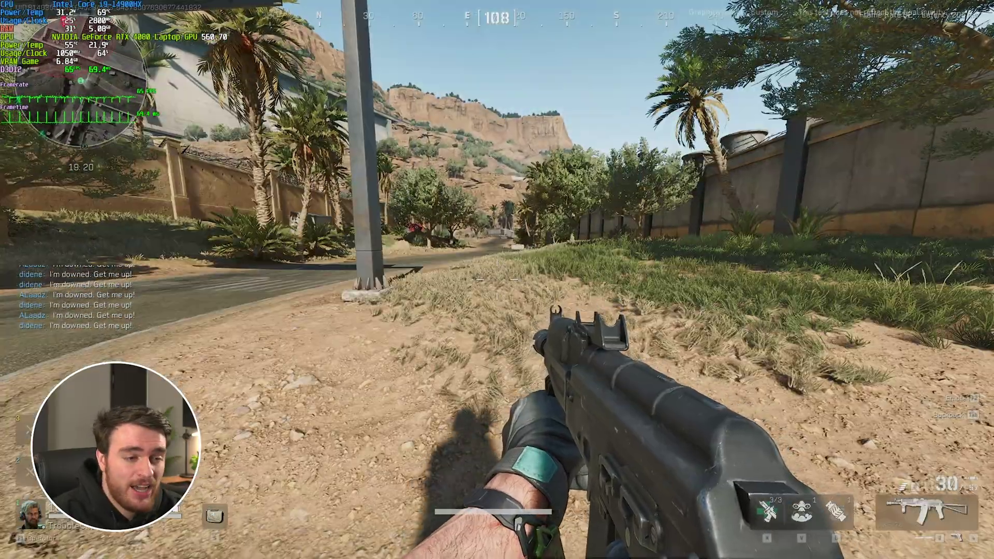
key("w")
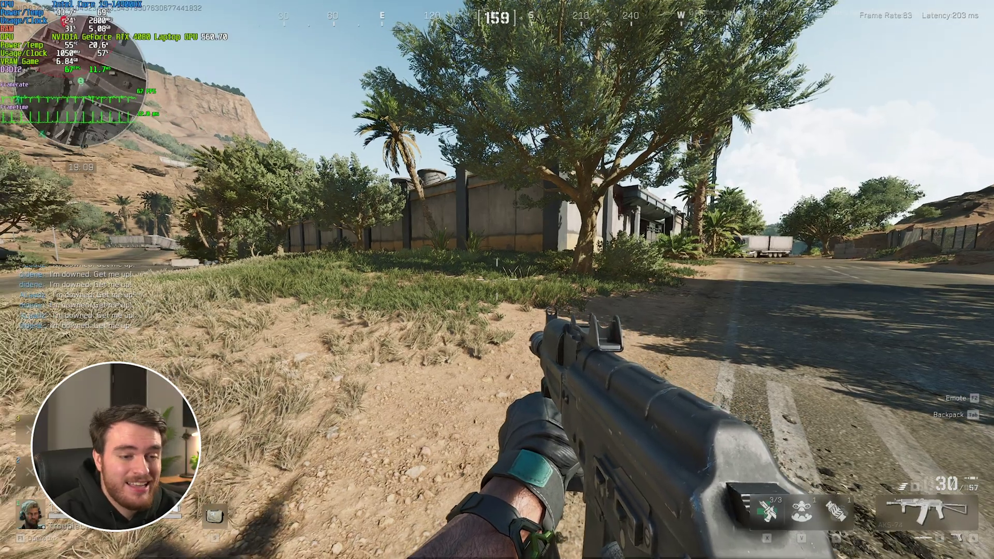
key("d")
key("s")
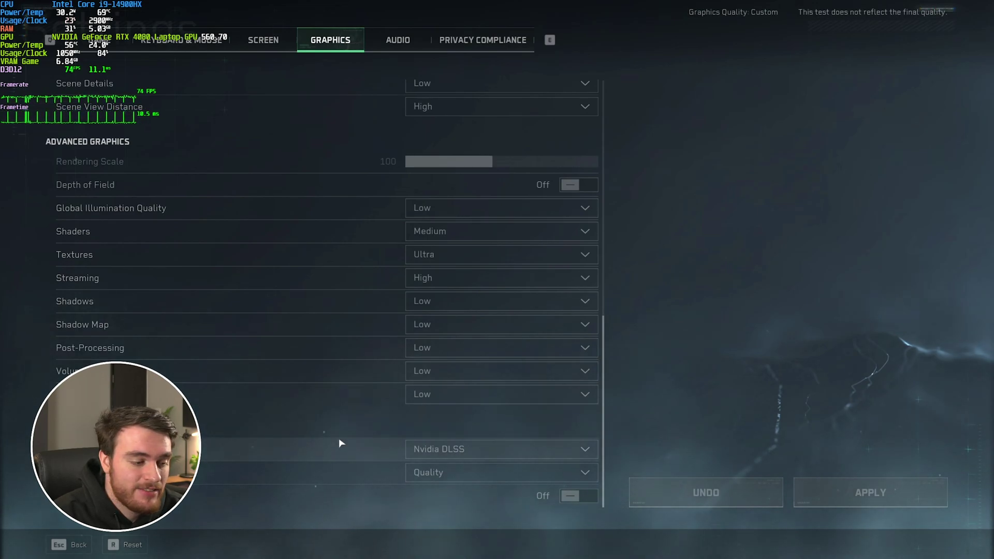
- Review the super resolution quality modes and upscaler types in the graphics settings, and enable the option that reduces game input latency
left_click(455, 475)
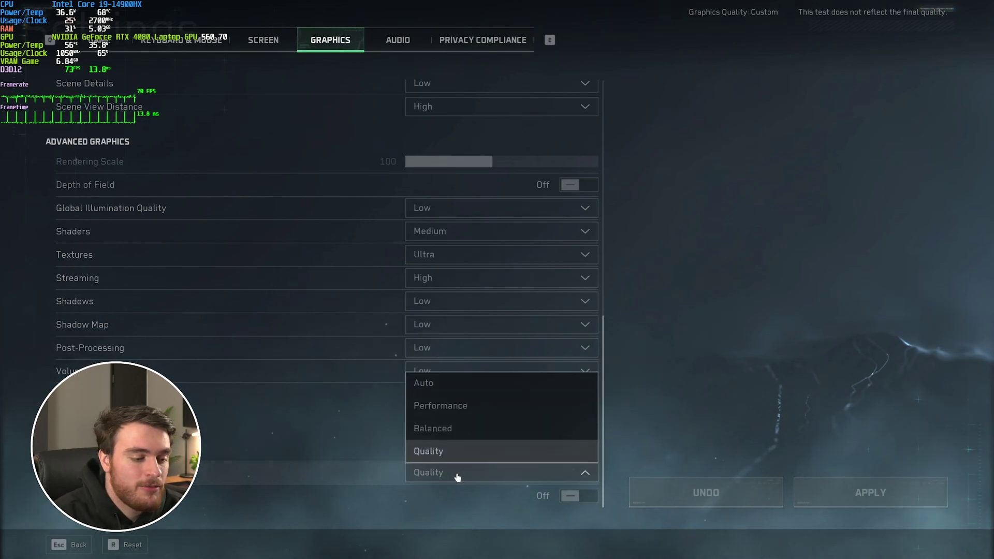
left_click(430, 447)
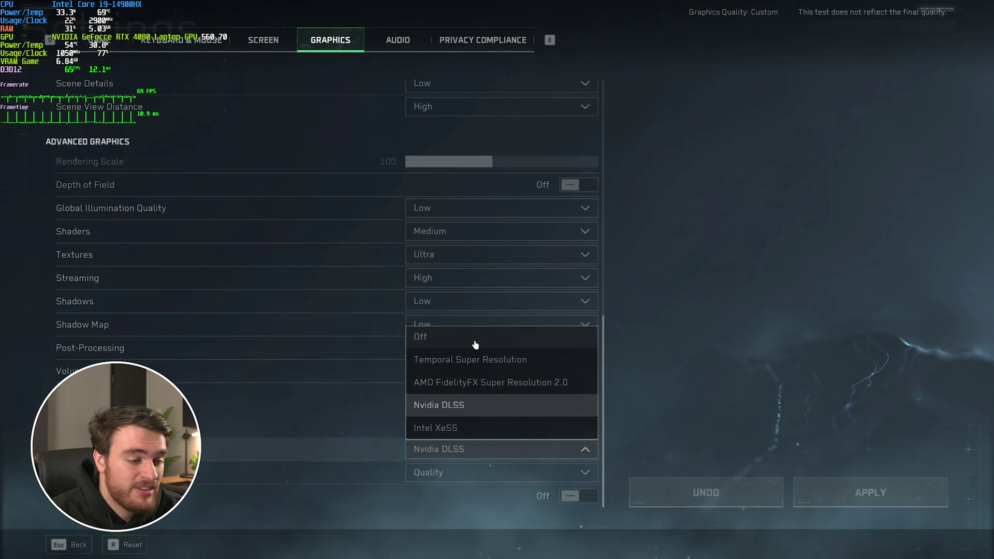
left_click(333, 442)
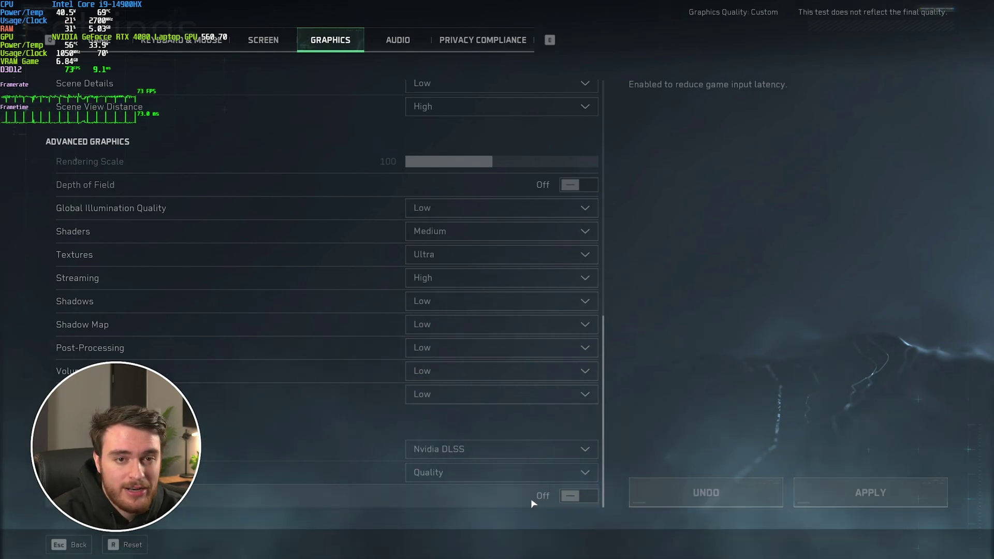
left_click(581, 497)
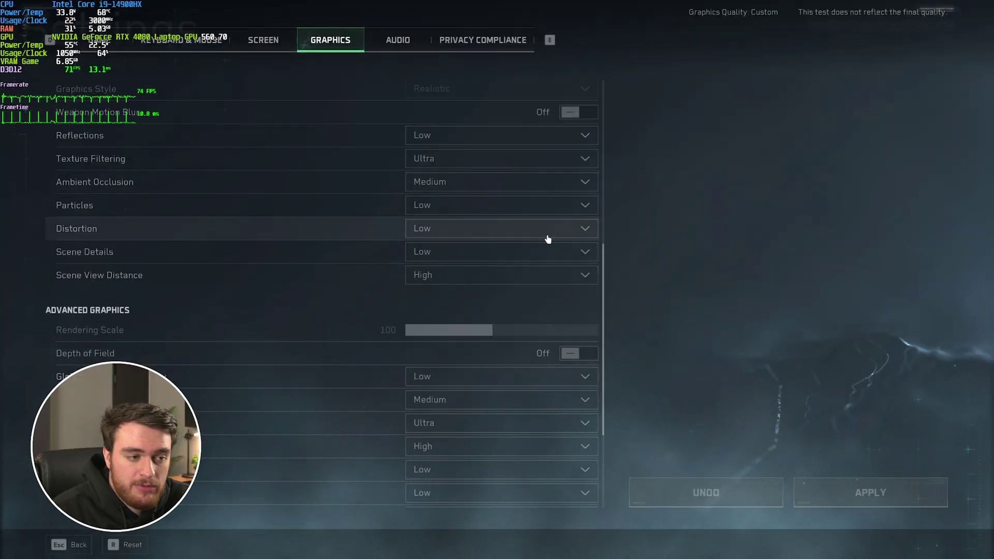
- Switch super resolution from Nvidia DLSS to Off and apply the change
scroll(549, 240, "down", 3)
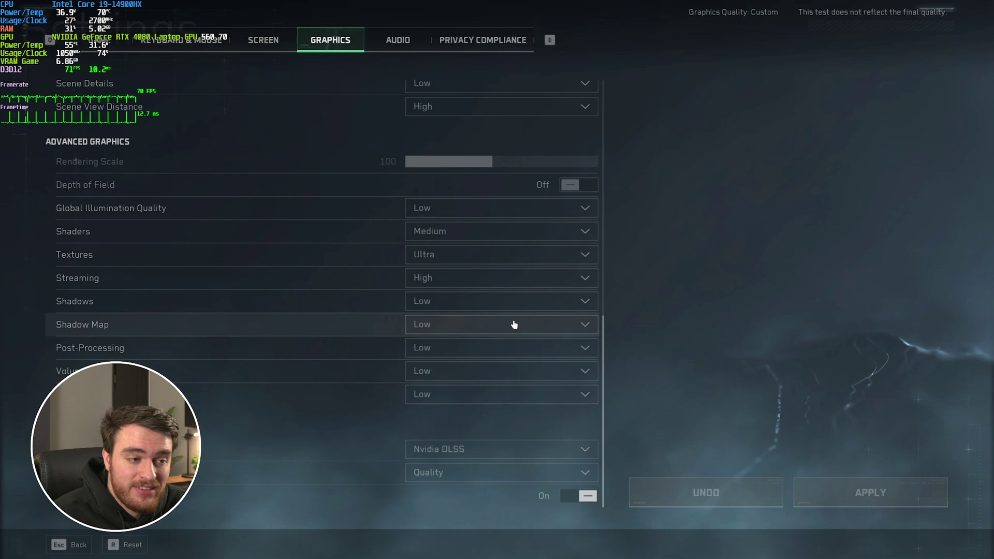
left_click(484, 448)
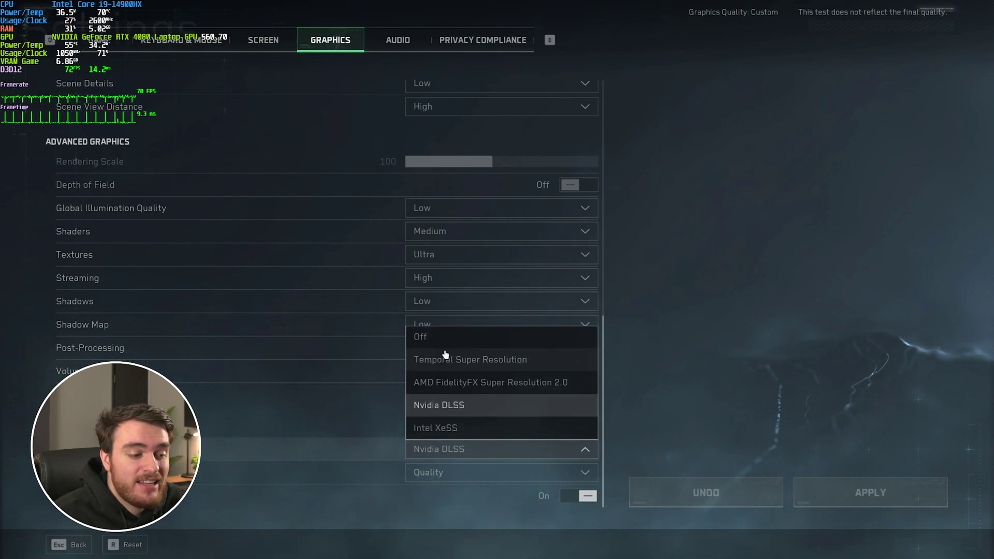
left_click(498, 335)
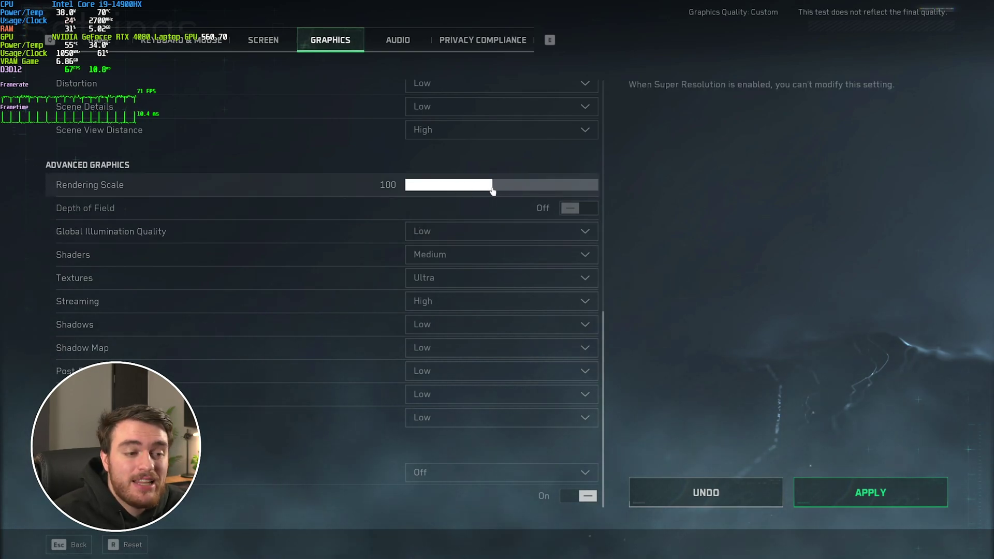
left_click(871, 489)
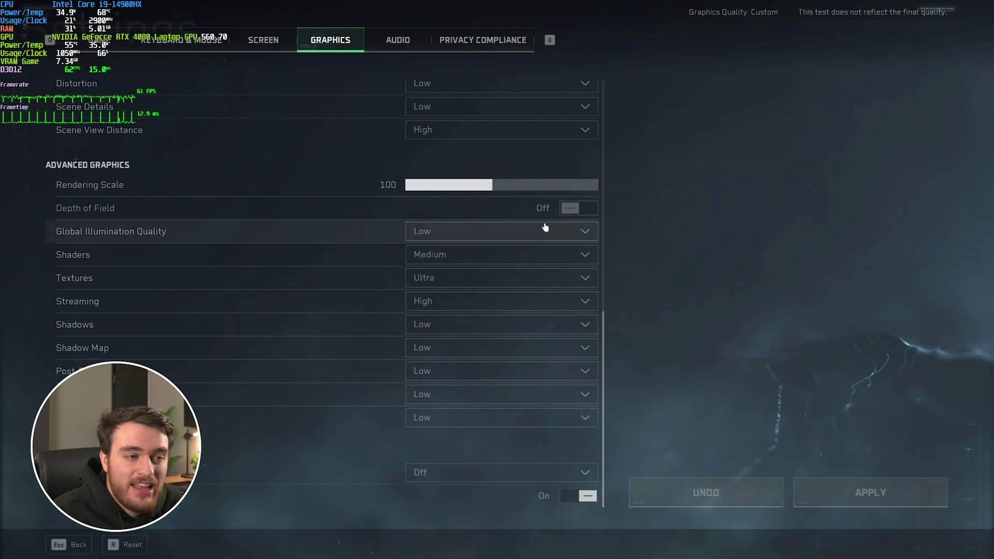
scroll(543, 215, "up", 5)
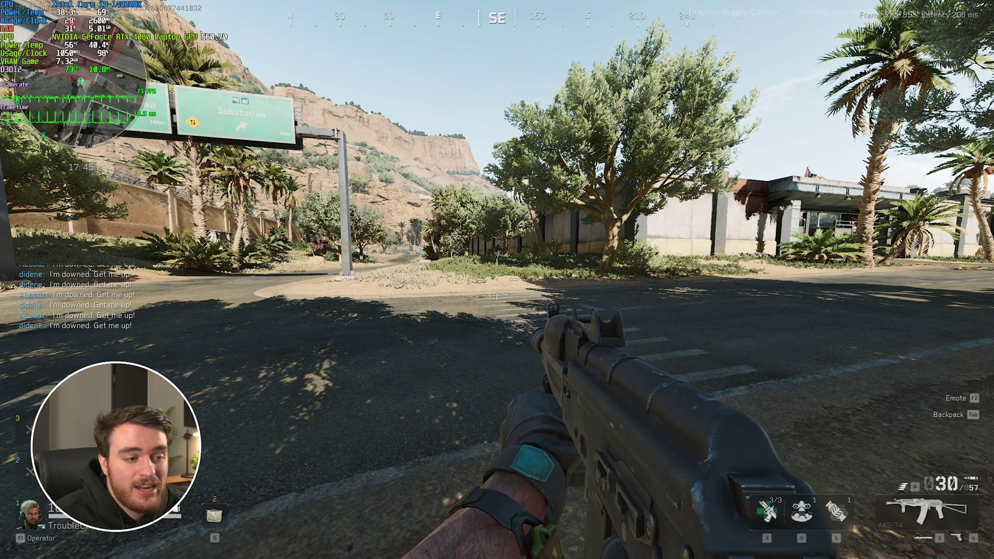
- Revisit the settings briefly and walk across the road in the match to check performance without upscaling
key("Escape")
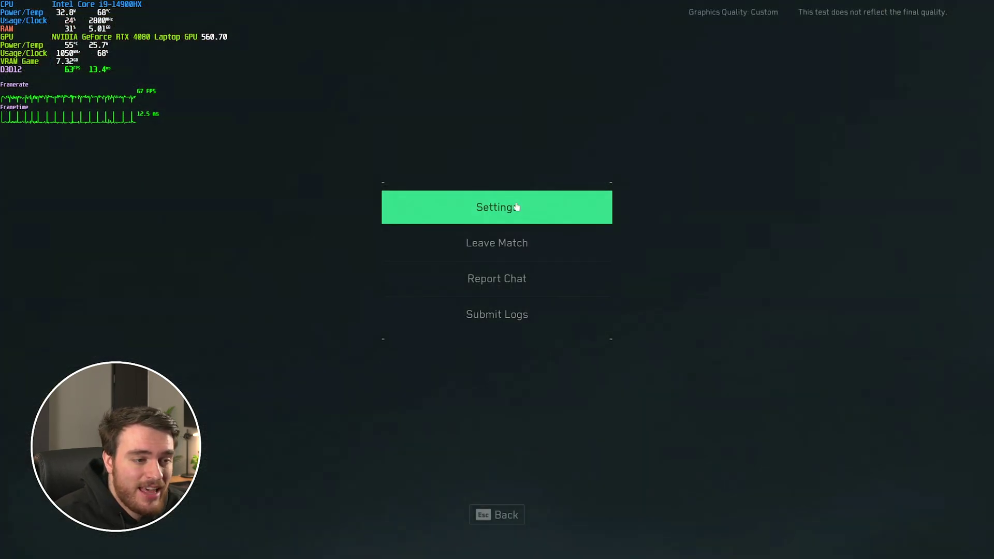
left_click(489, 206)
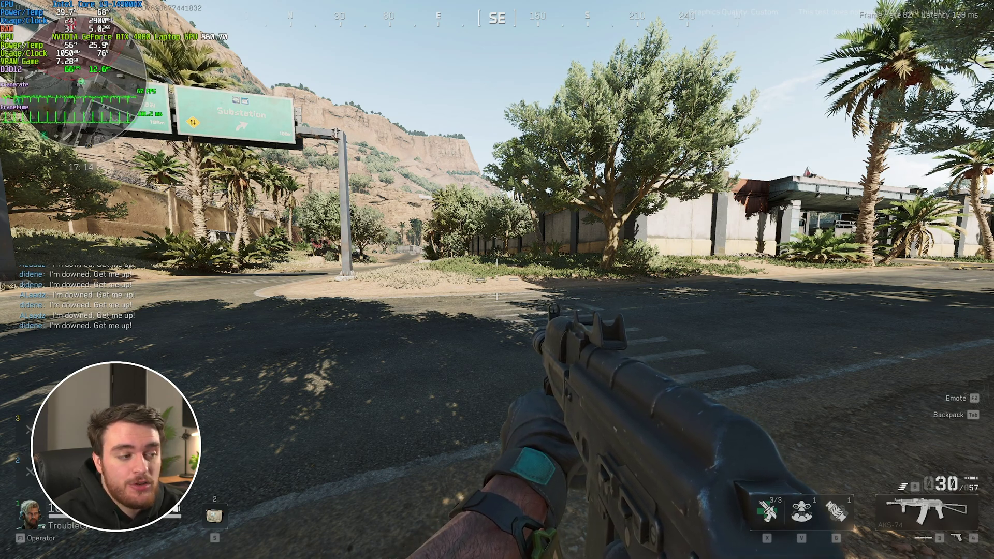
key("d")
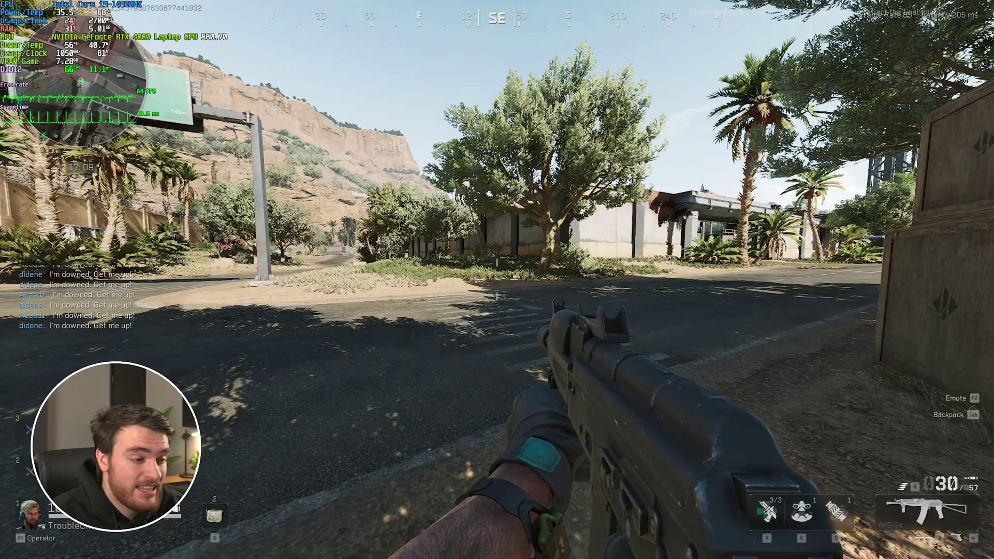
key("w")
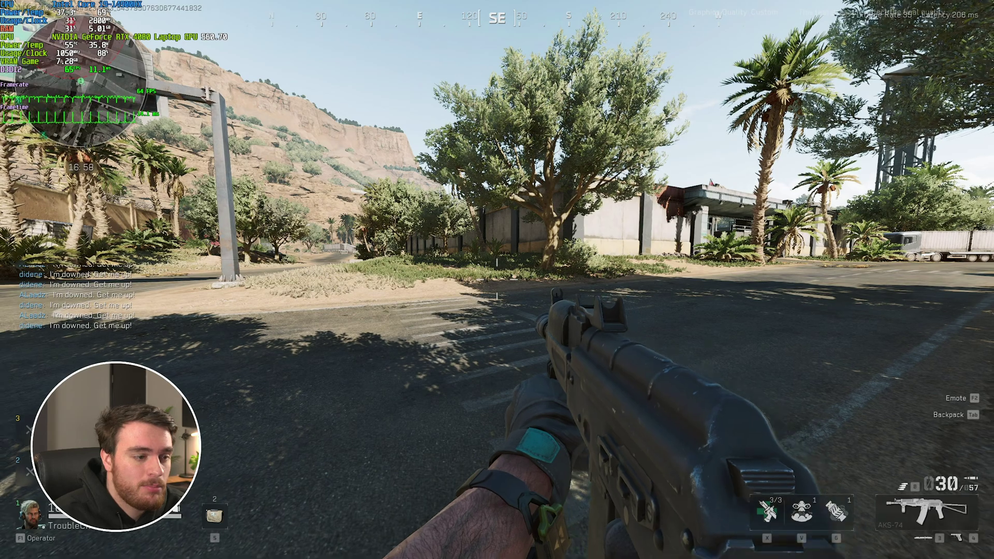
key("d")
- Open the graphics settings from the match and review the available graphics presets, keeping the Custom preset
key("Escape")
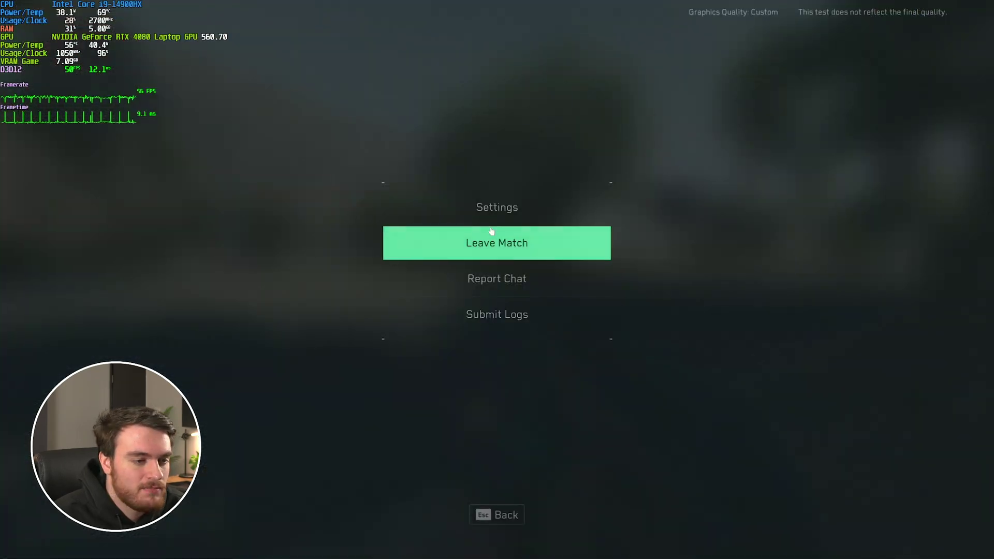
left_click(495, 207)
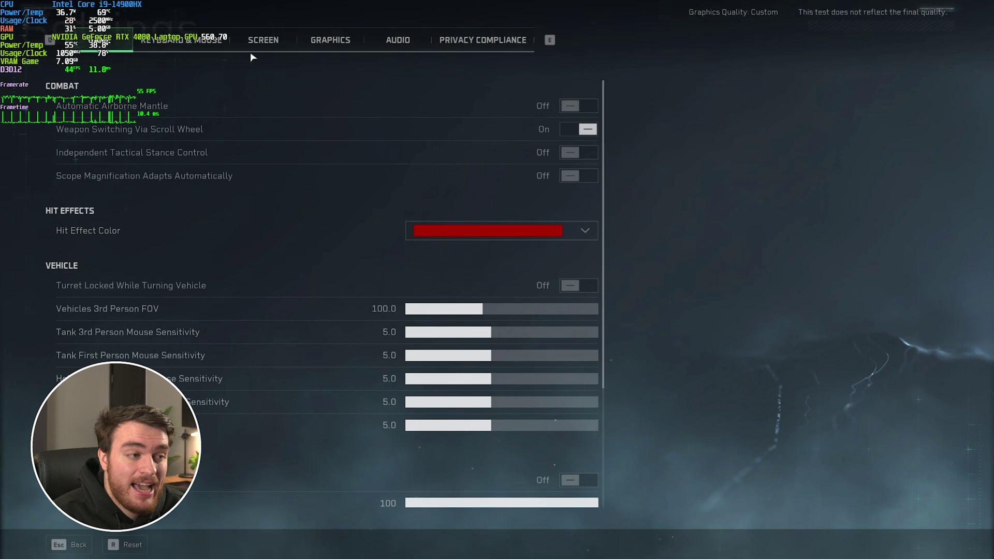
left_click(330, 40)
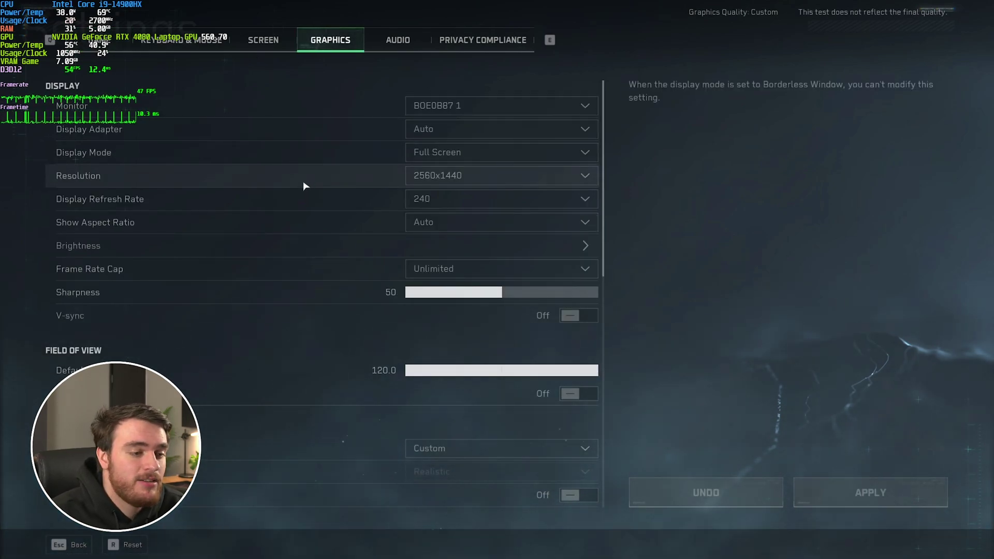
scroll(367, 365, "down", 10)
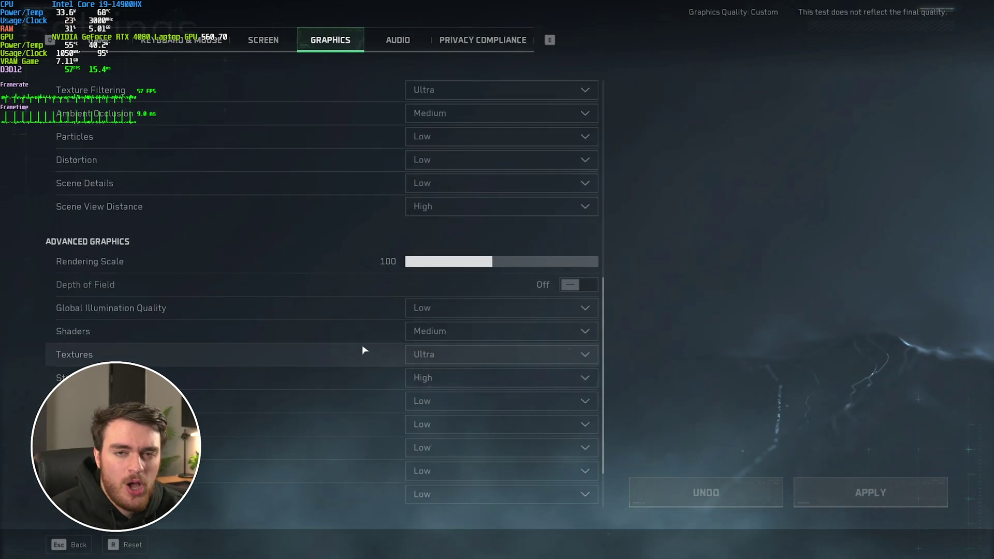
scroll(361, 348, "up", 4)
left_click(468, 150)
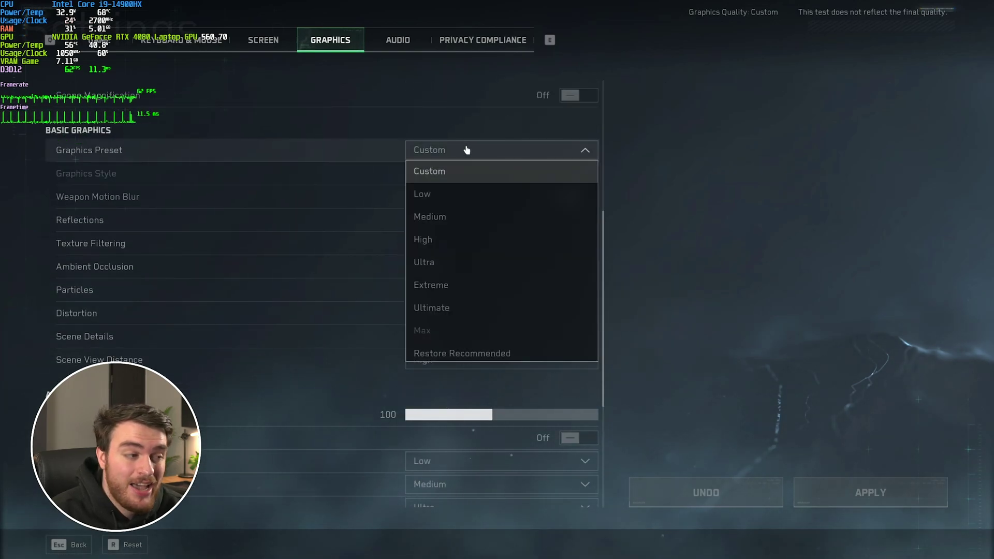
left_click(461, 149)
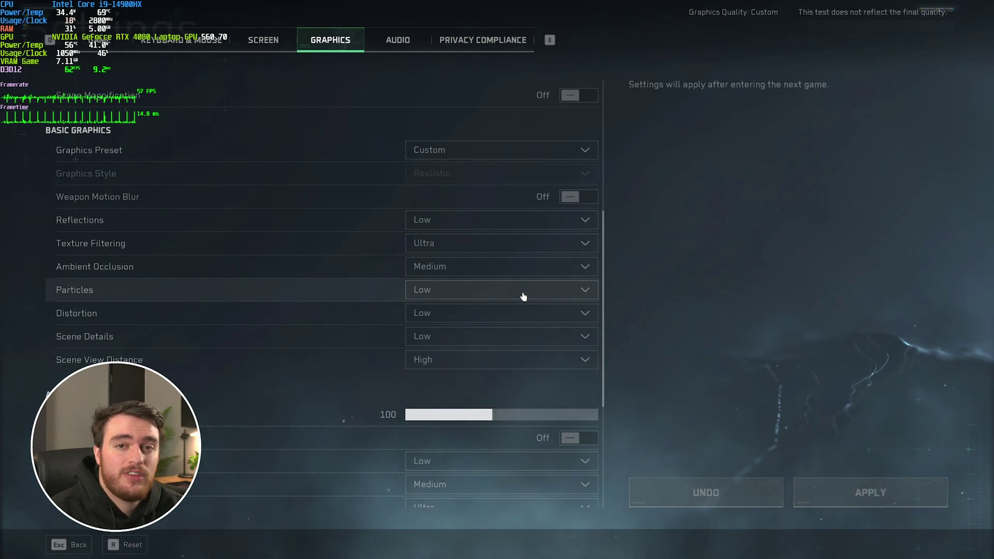
- Review the advanced graphics options, including the Shadows quality levels, and return to the match to move forward along the road
scroll(523, 296, "down", 3)
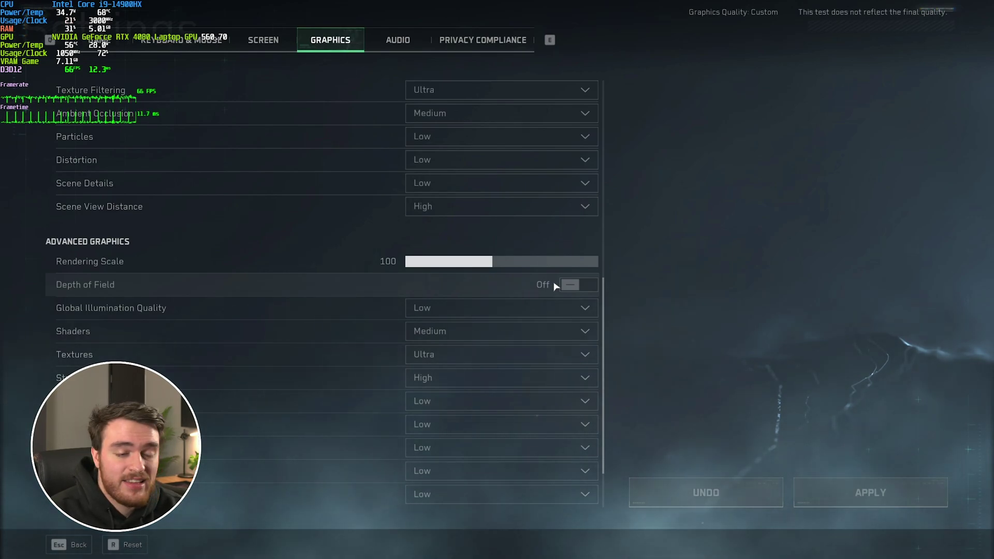
scroll(549, 295, "down", 2)
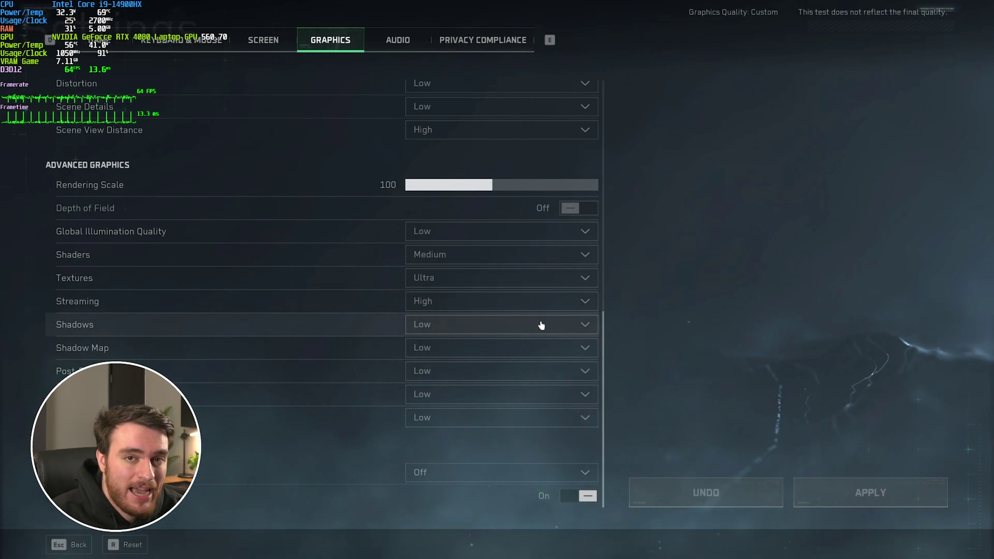
left_click(541, 325)
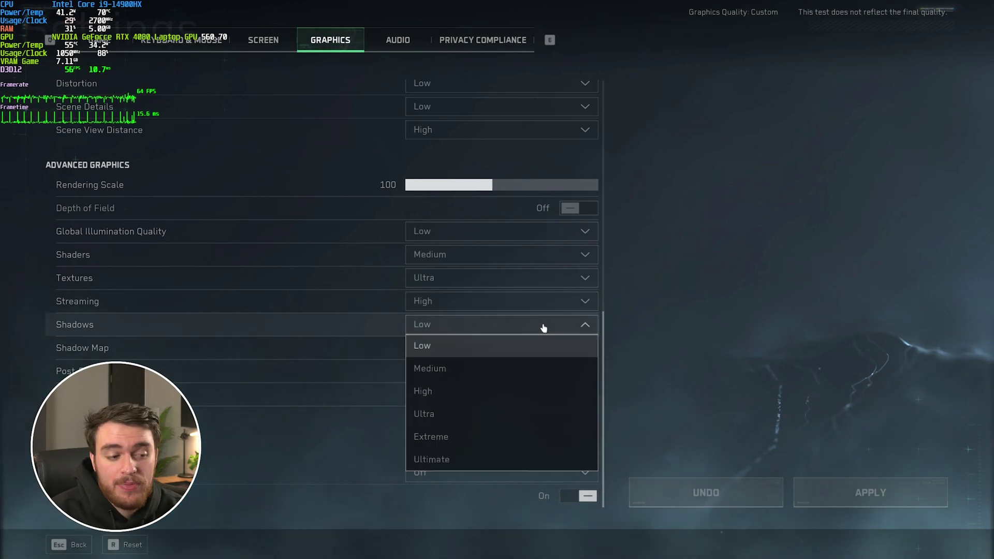
left_click(498, 329)
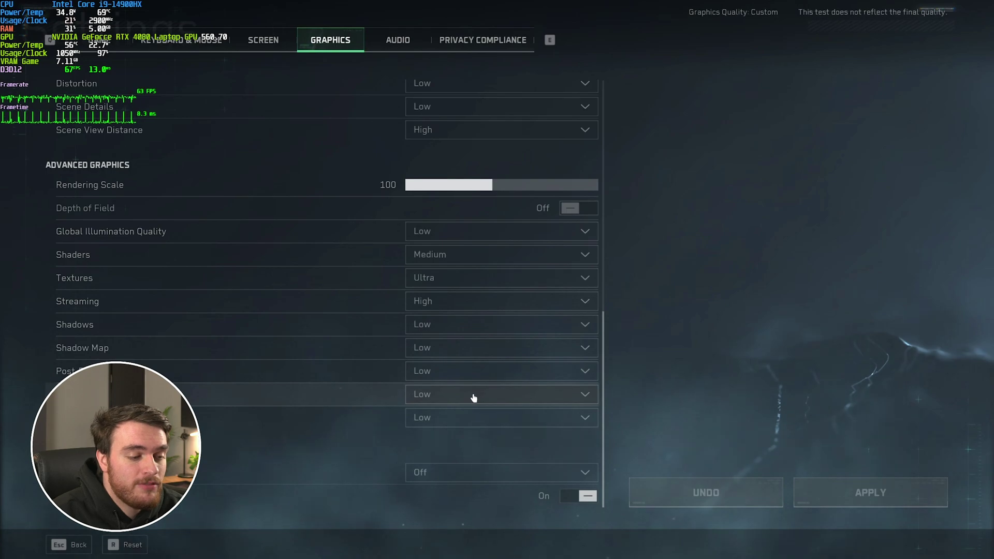
left_click(468, 399)
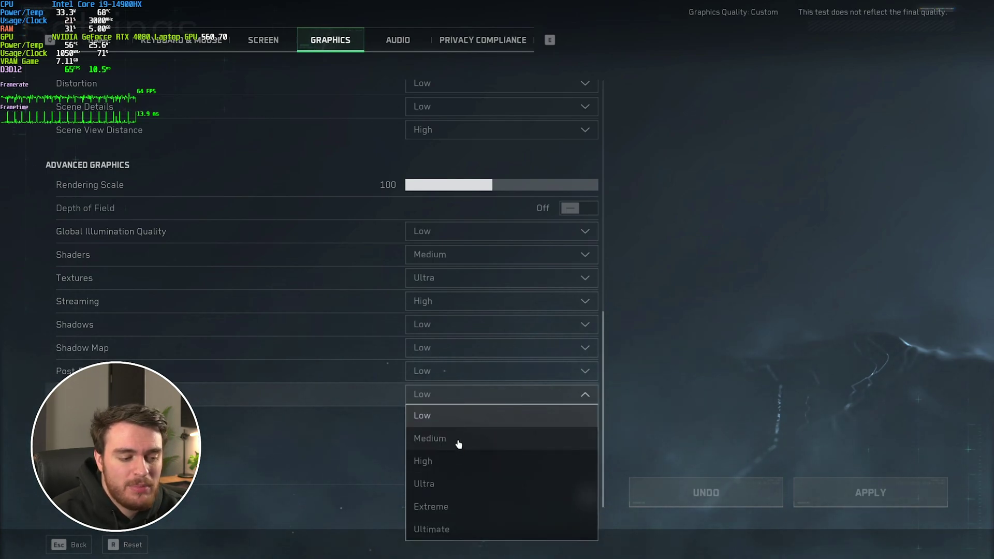
left_click(664, 374)
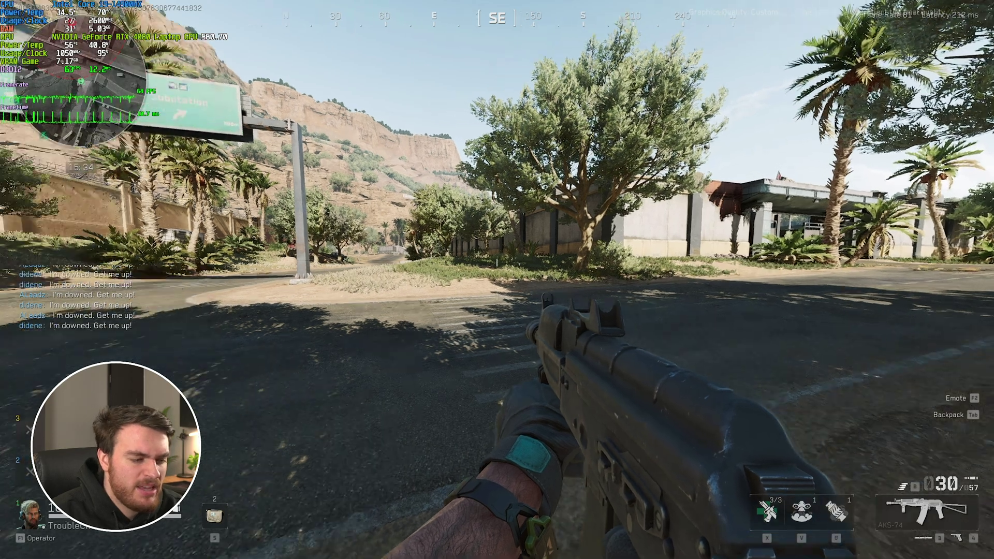
key("w")
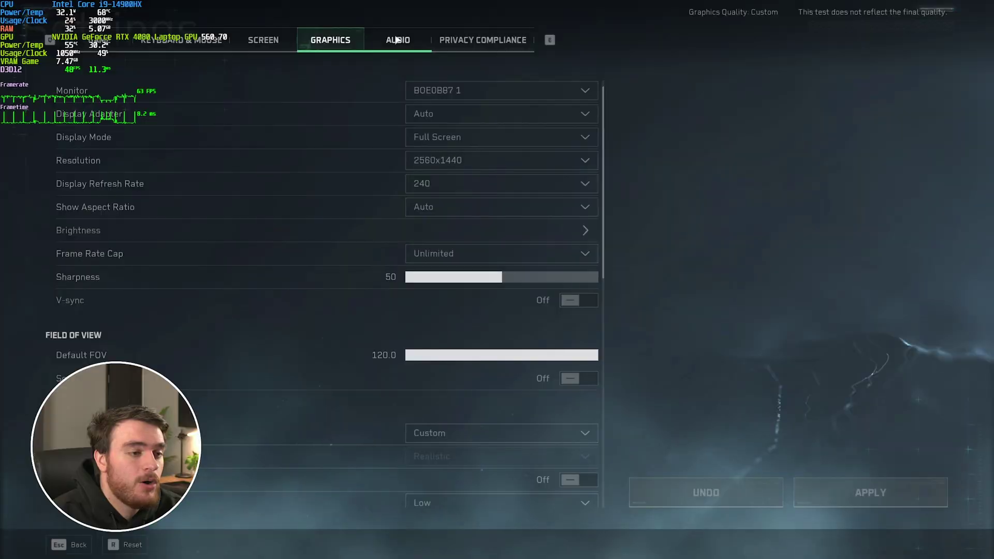
- Look through the audio settings and review the available audio output modes, keeping Headphones
key("e")
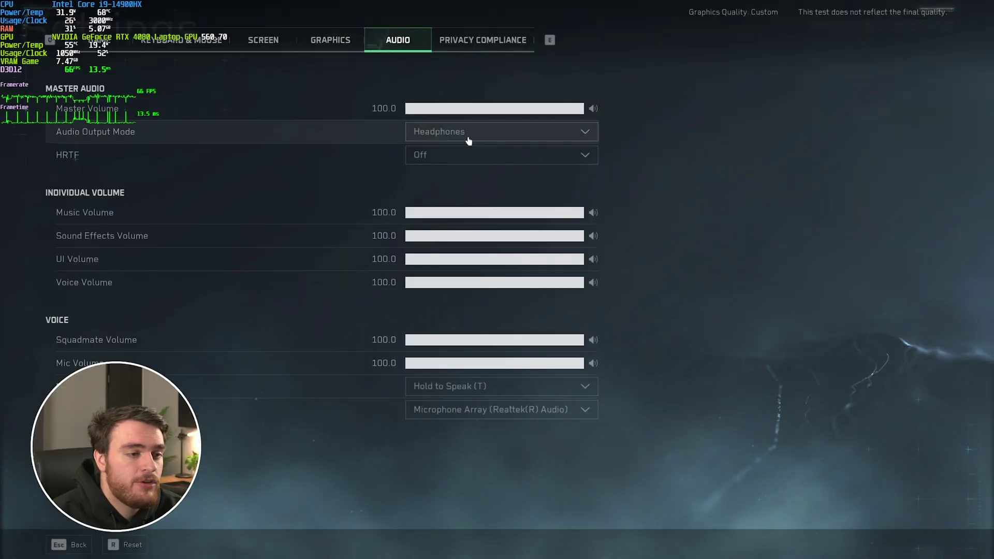
left_click(443, 132)
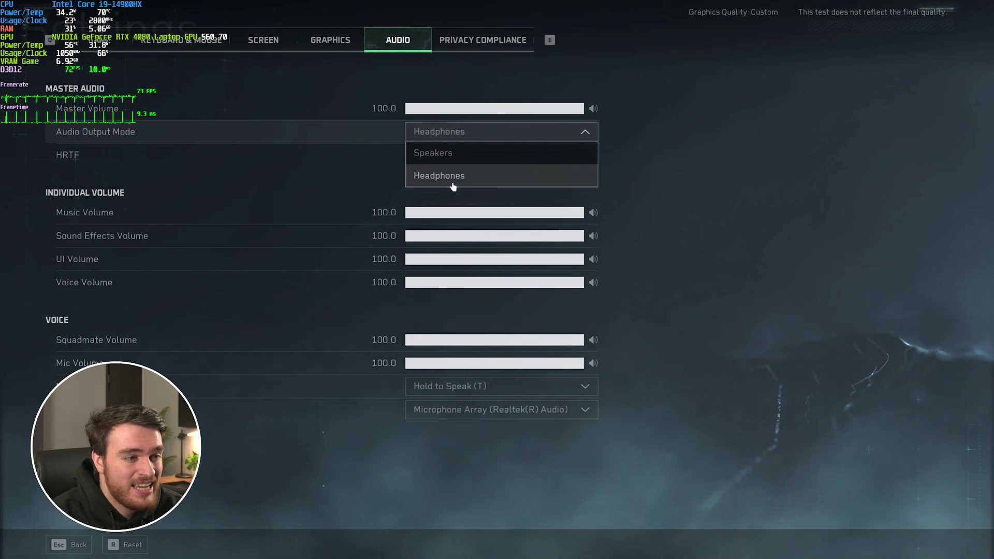
left_click(487, 134)
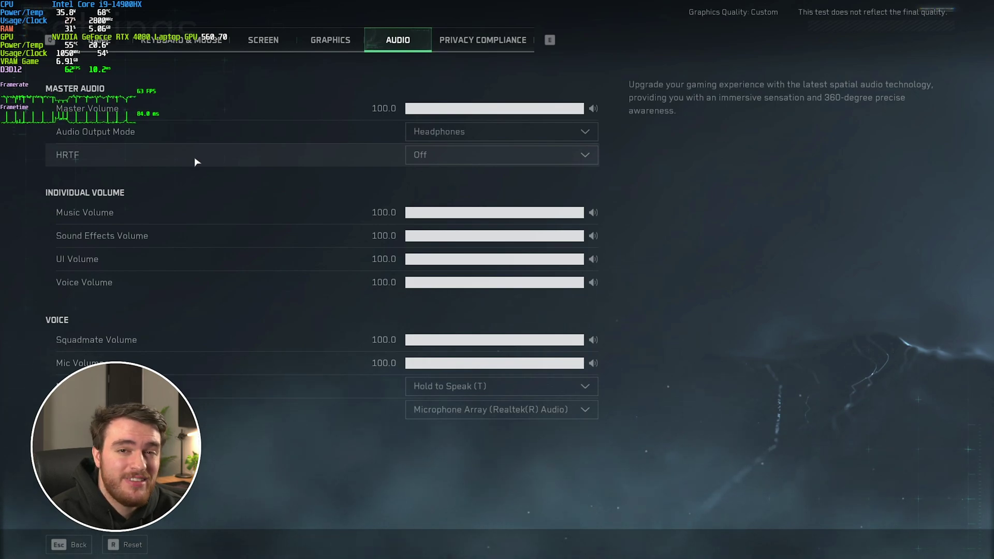
- Turn on HRTF spatial audio and recheck the audio output mode choices, keeping Headphones
left_click(469, 160)
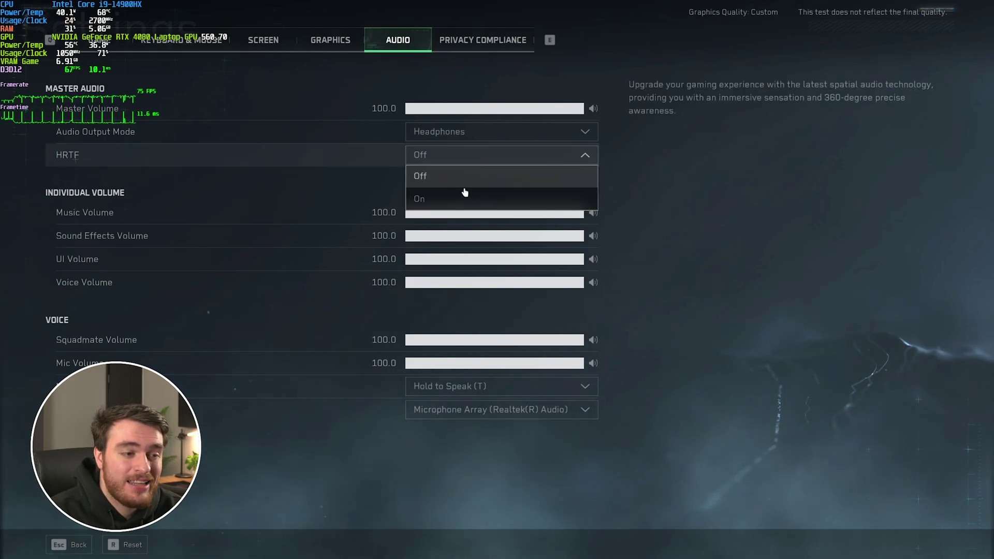
left_click(465, 198)
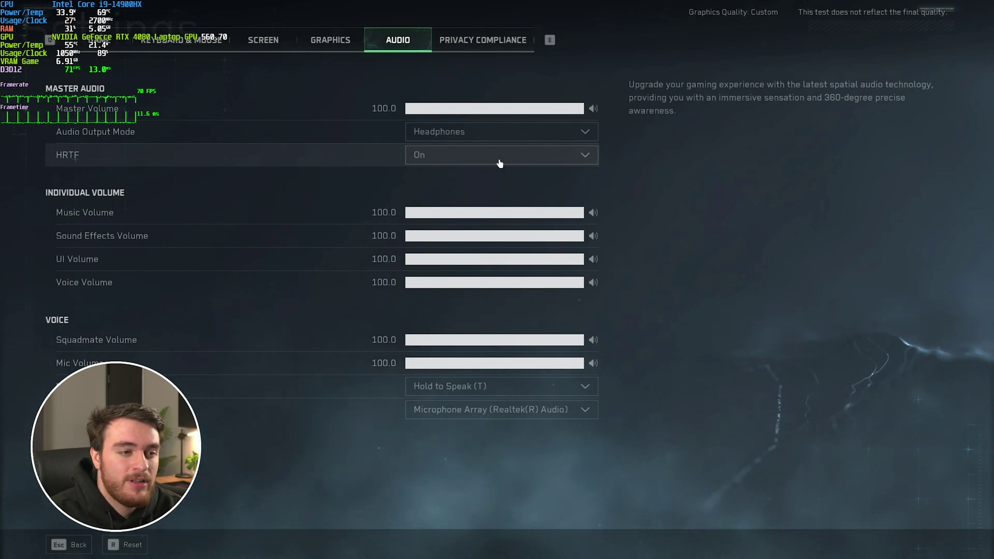
left_click(474, 132)
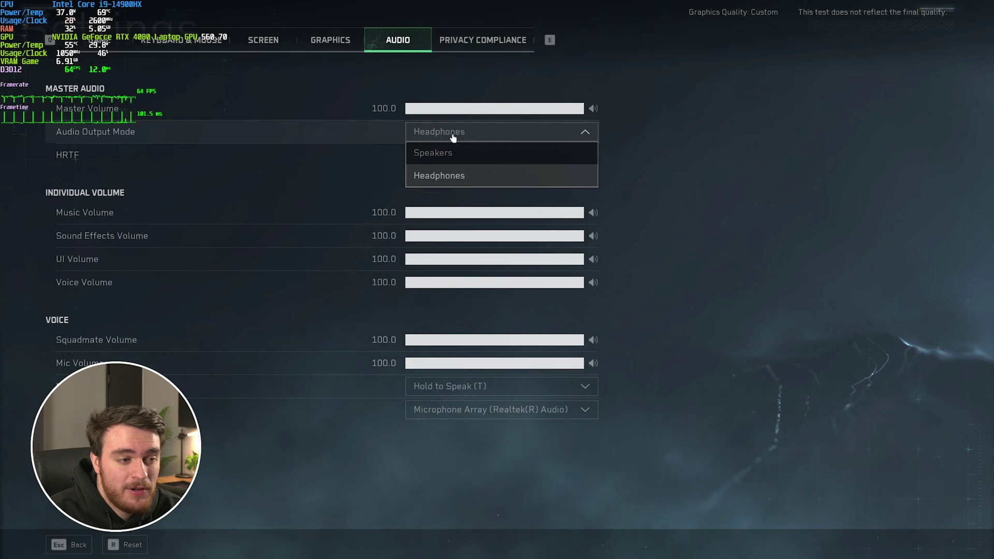
left_click(461, 133)
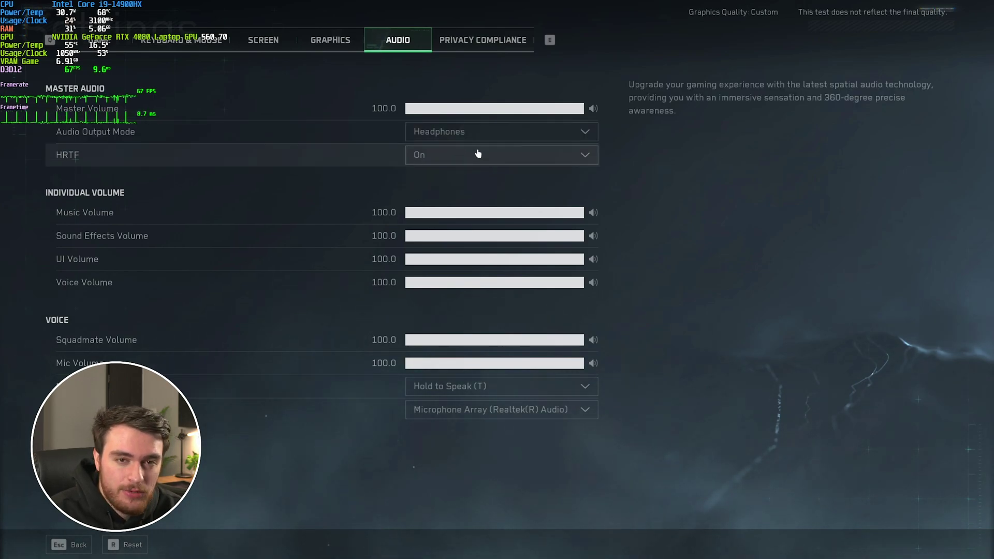